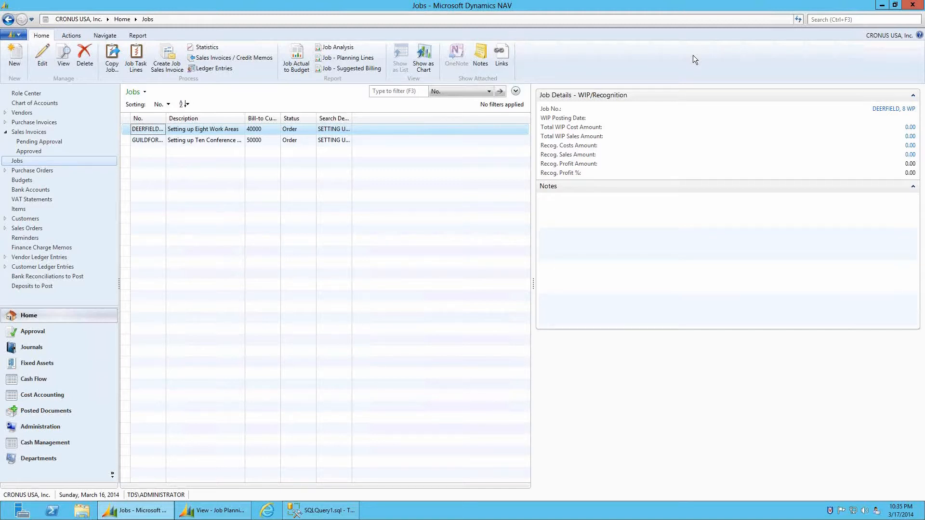
Review job task 1210 in the DEERFIELD job's task lines, then close them
left_click(148, 131)
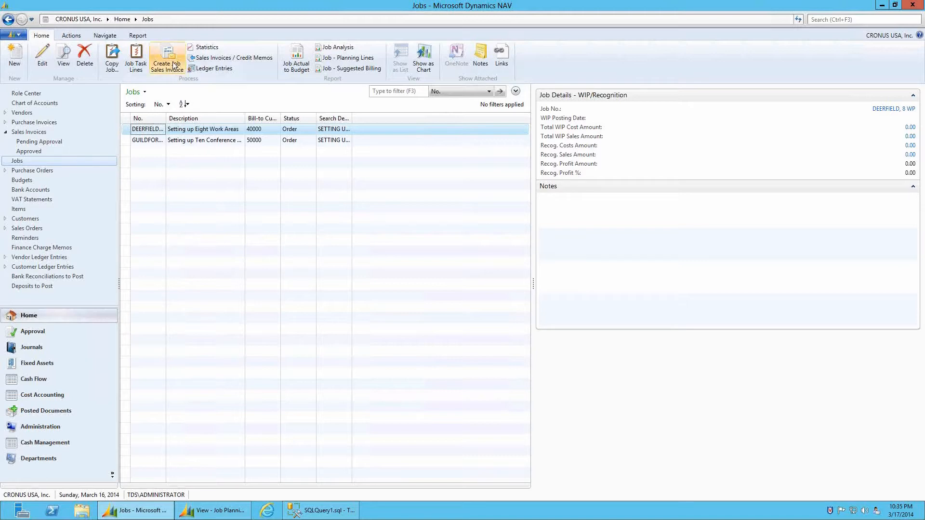
left_click(136, 65)
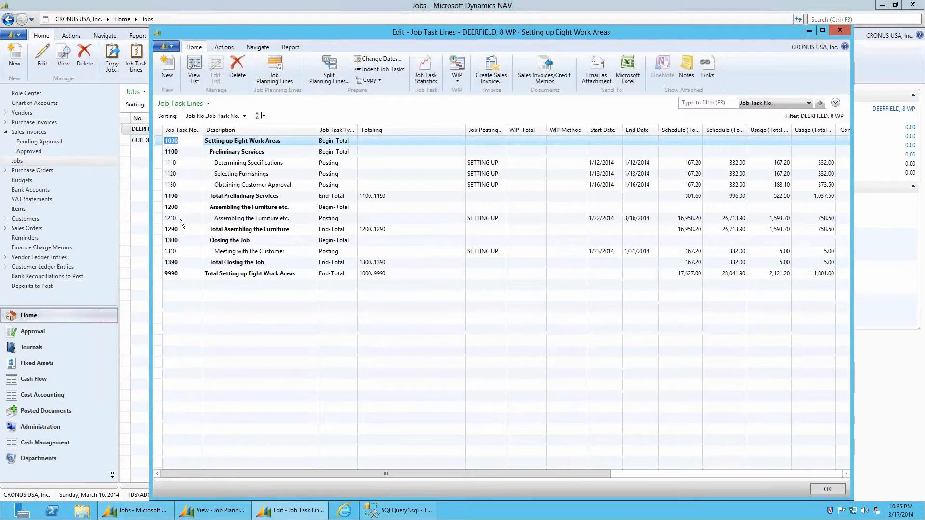
left_click(180, 218)
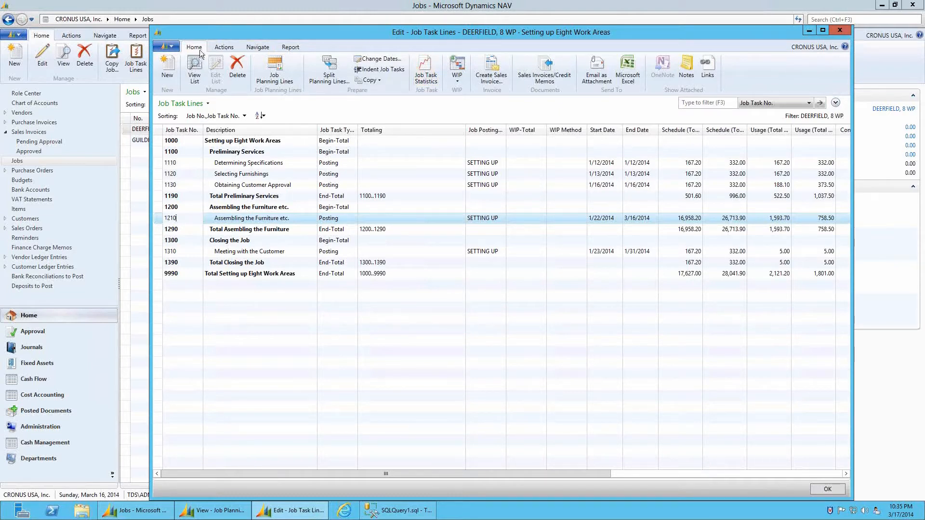
double_click(155, 30)
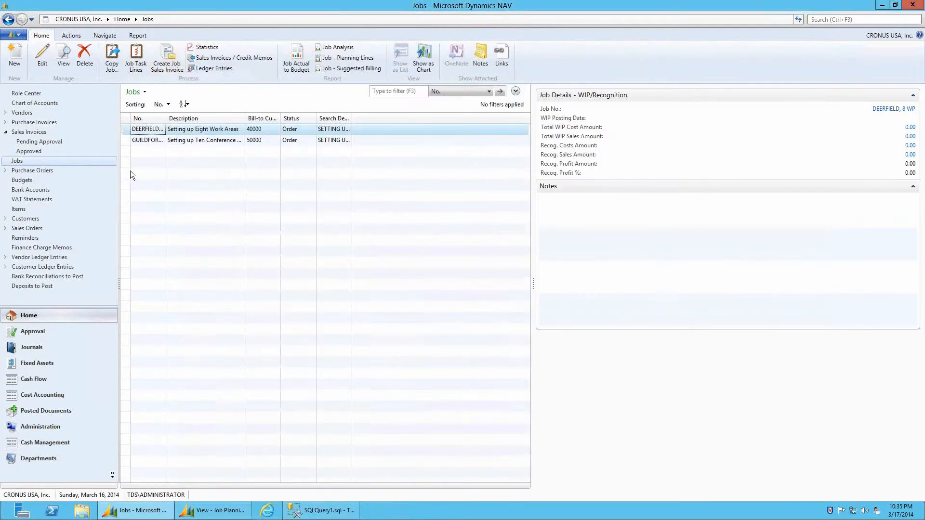
Create purchase invoice 1021 for vendor 10000 with vendor invoice no. LP100112, then close it confirming Yes
left_click(30, 124)
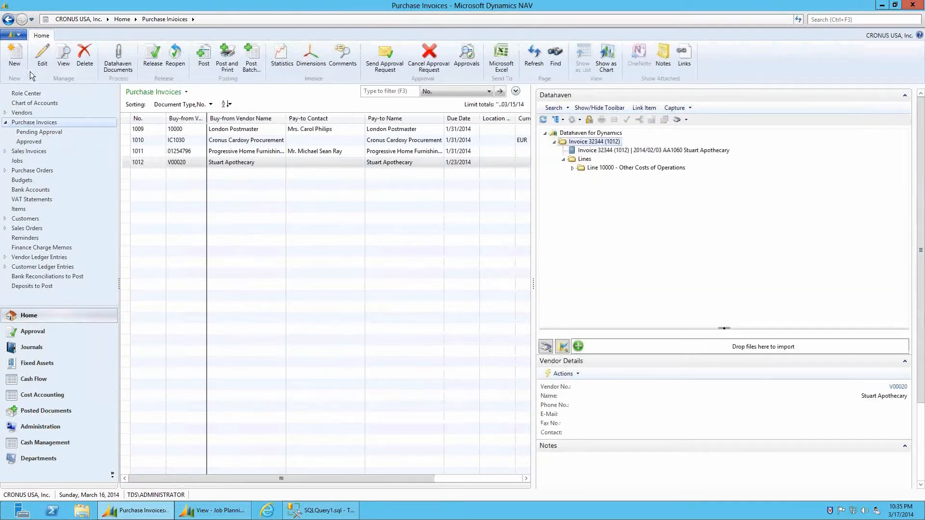
left_click(15, 57)
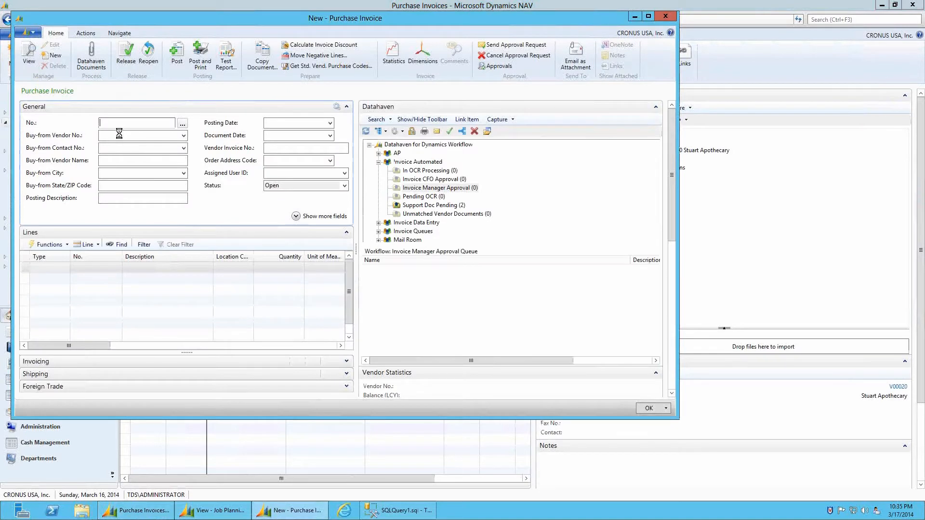
left_click(120, 135)
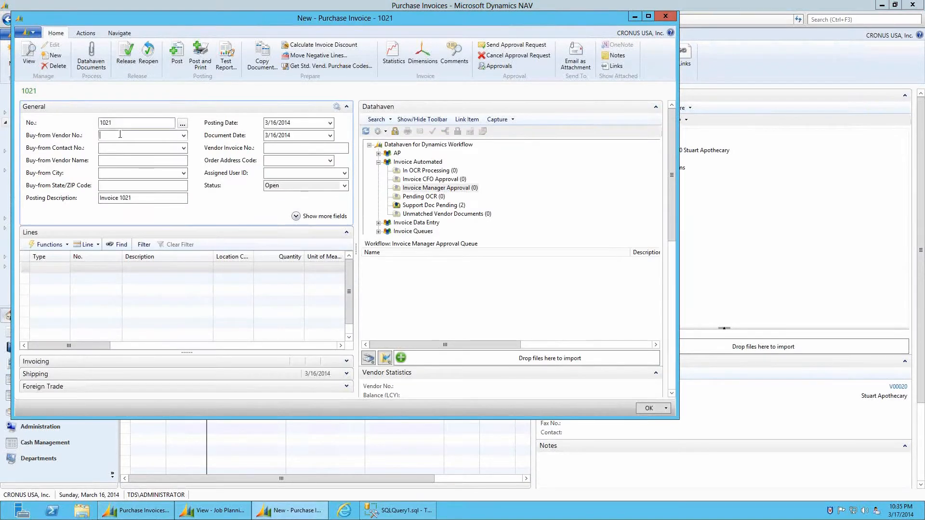
type("10000")
key("Return")
key("Return")
key("Return")
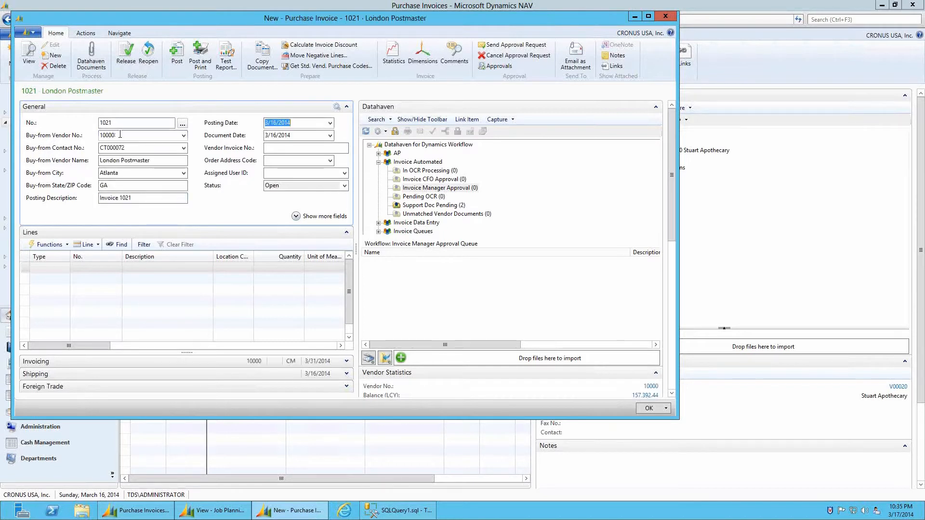
key("Return")
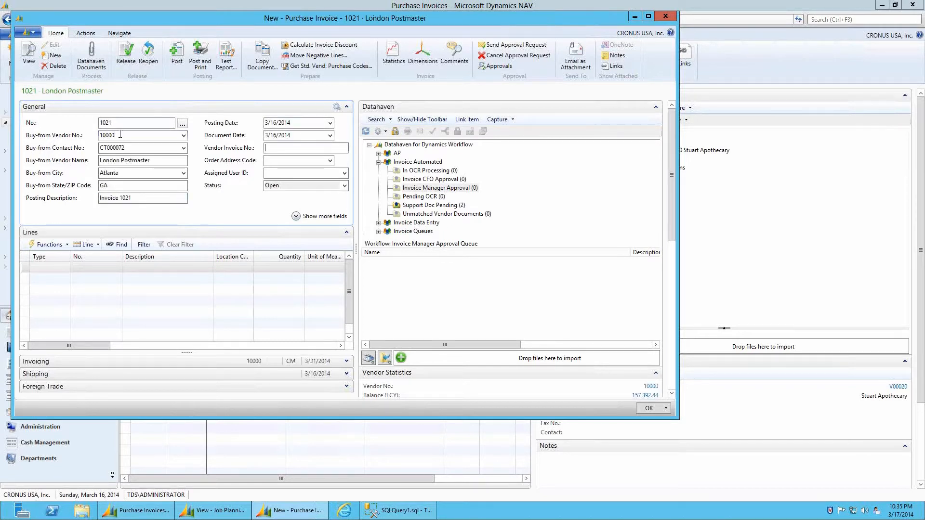
type("LP100112")
left_click(54, 267)
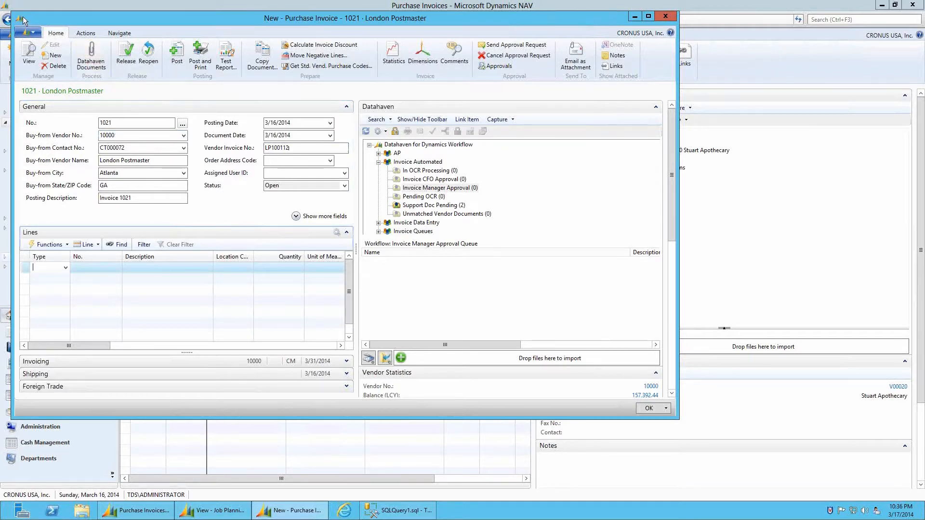
double_click(22, 16)
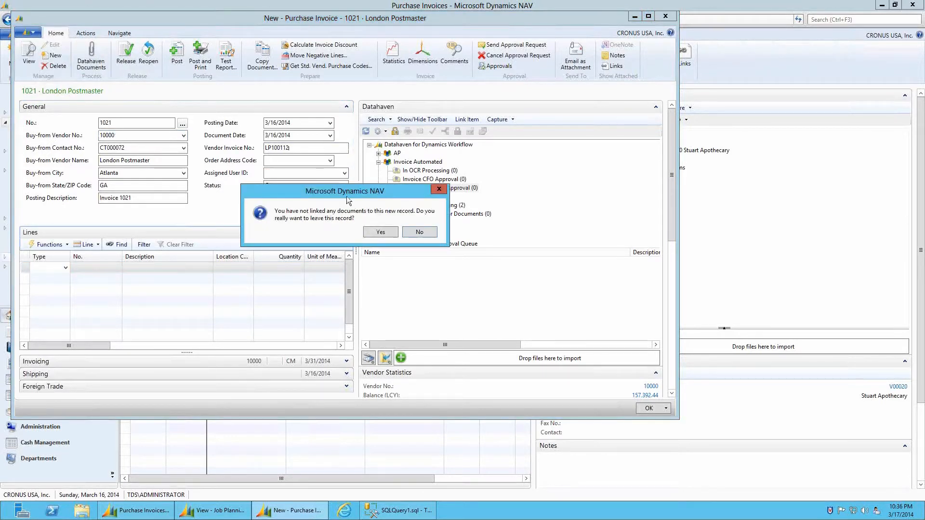
left_click(381, 232)
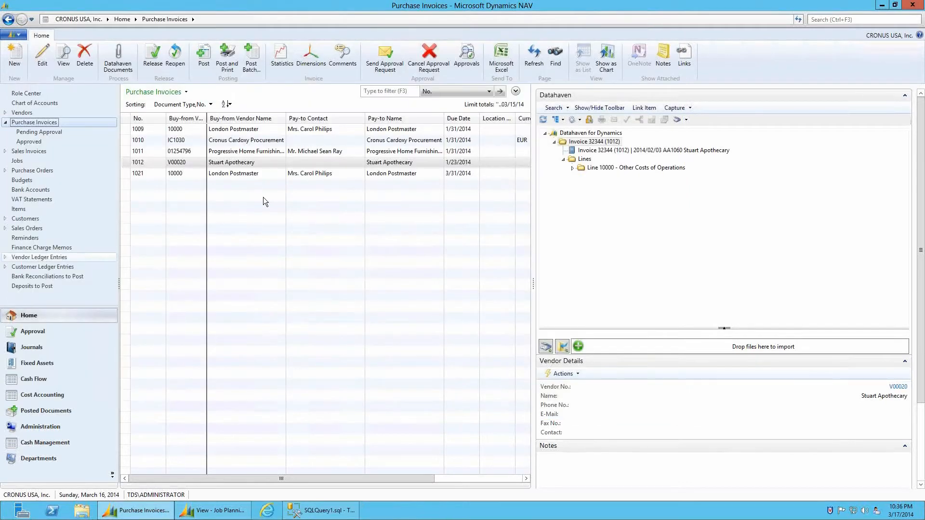
Select invoice 1021, pick its Datahaven Lines folder, and open the invoice for editing
left_click(144, 172)
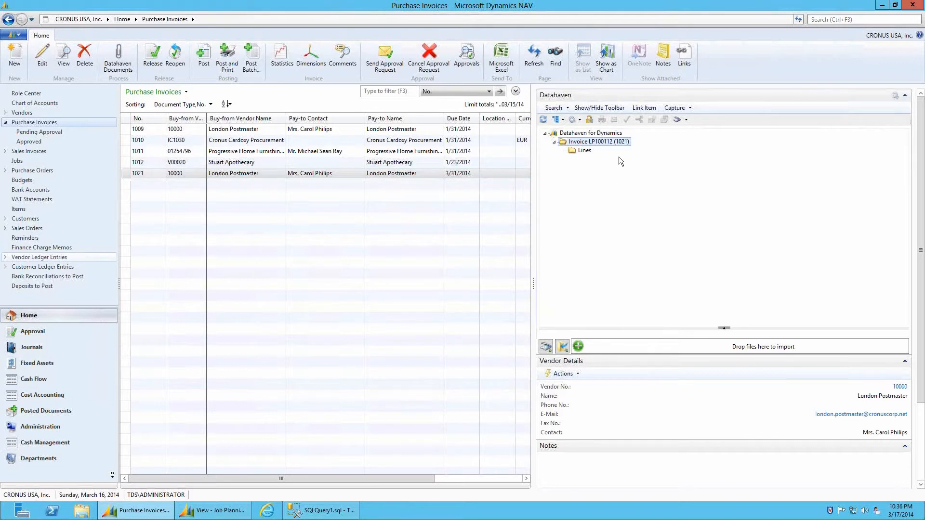
left_click(587, 151)
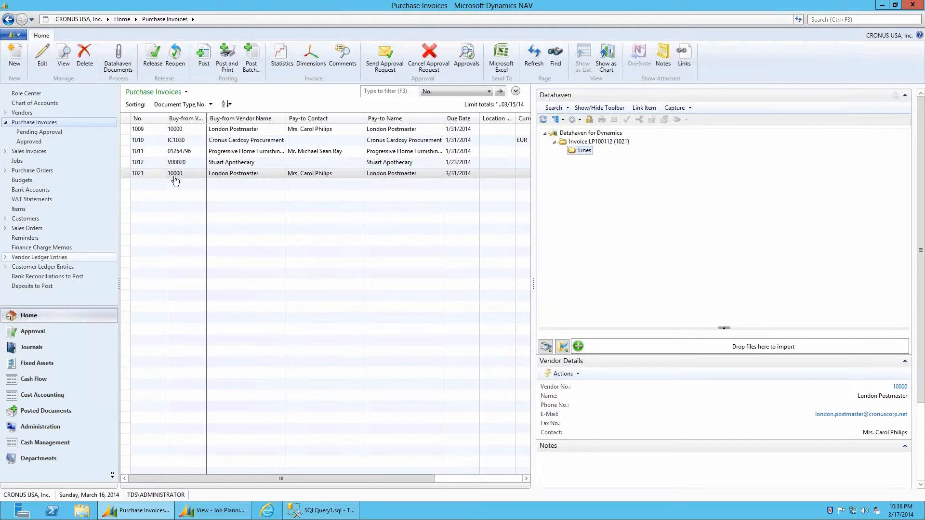
double_click(149, 175)
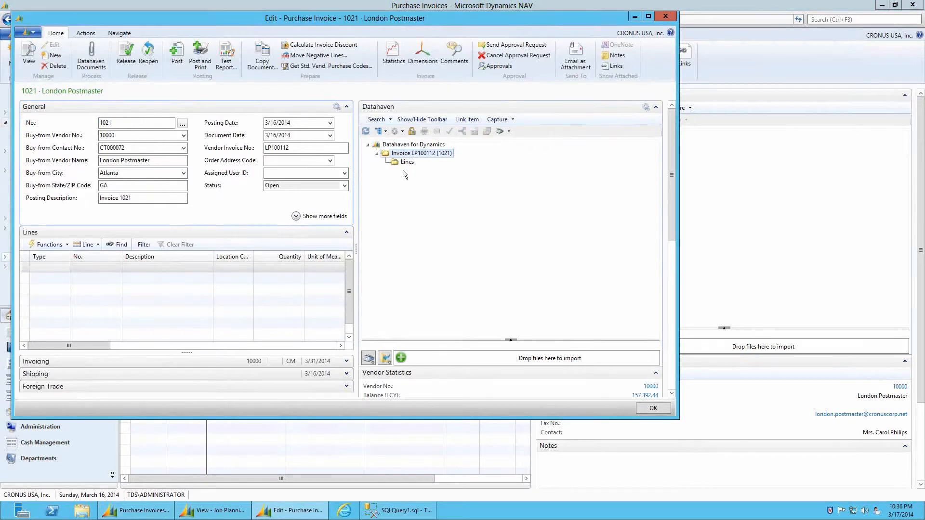
Start a G/L Account line on account 67400 with a Parts description
left_click(59, 269)
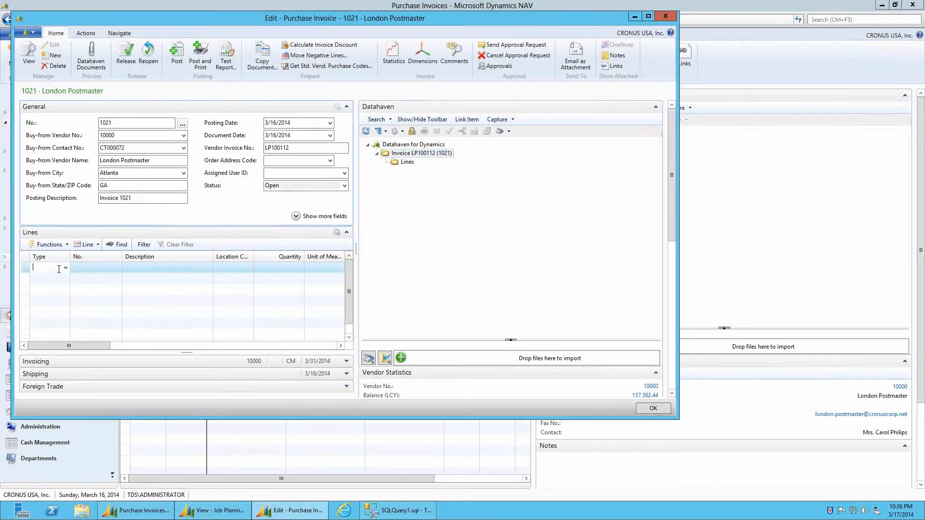
type("g")
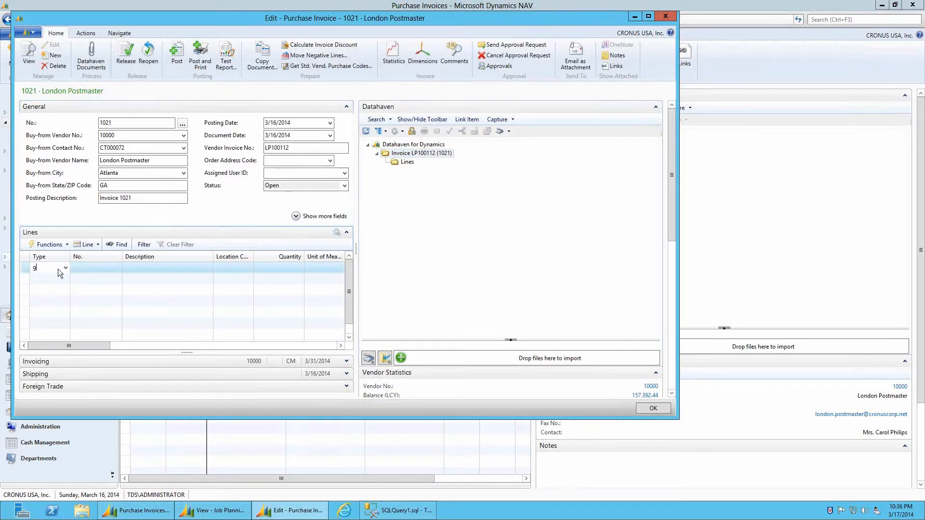
key("Tab")
type("67409")
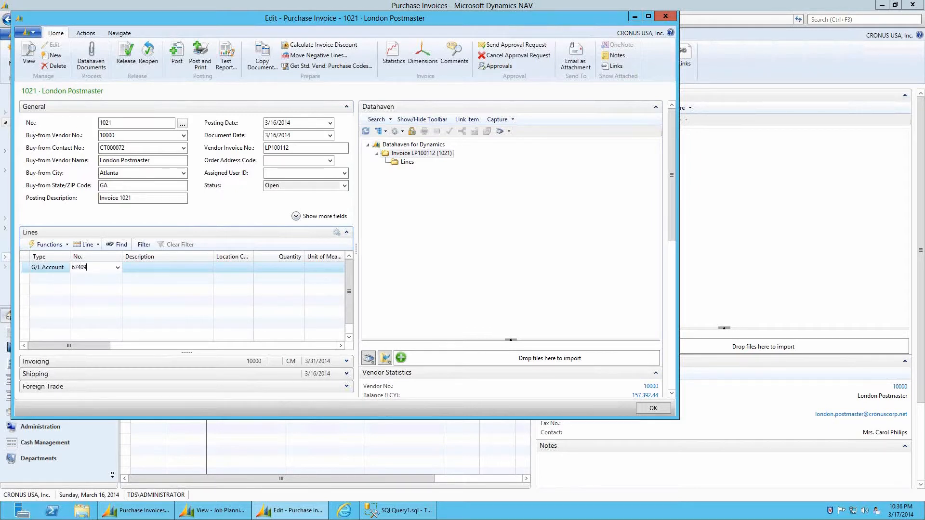
key("BackSpace")
type("000")
key("Tab")
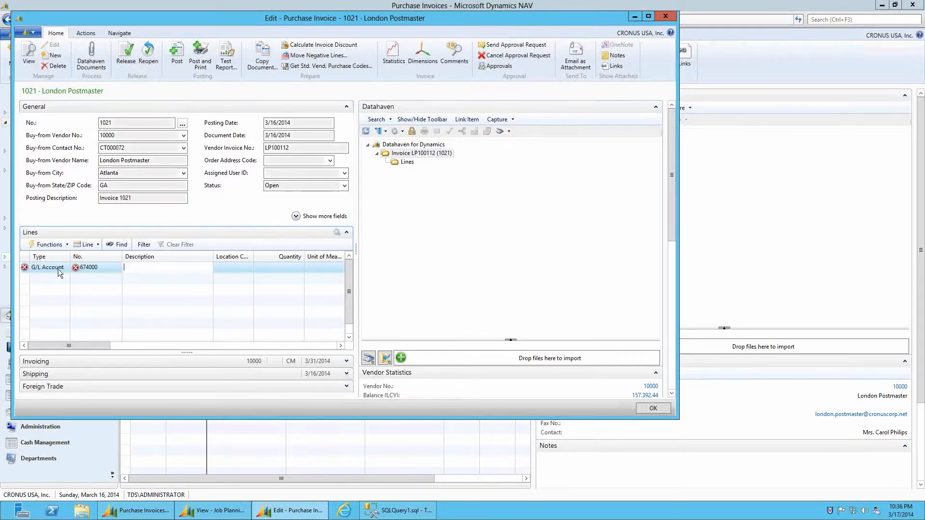
type("56")
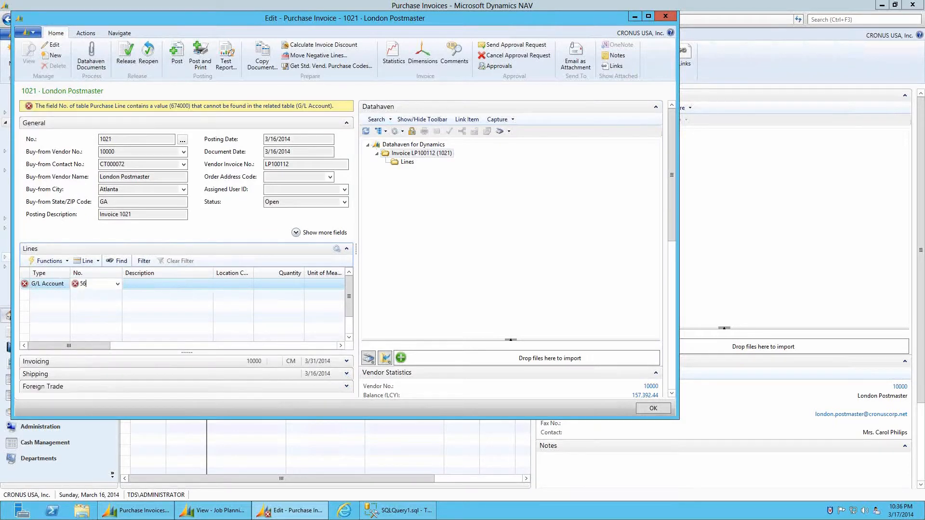
key("BackSpace")
key("BackSpace")
type("67400")
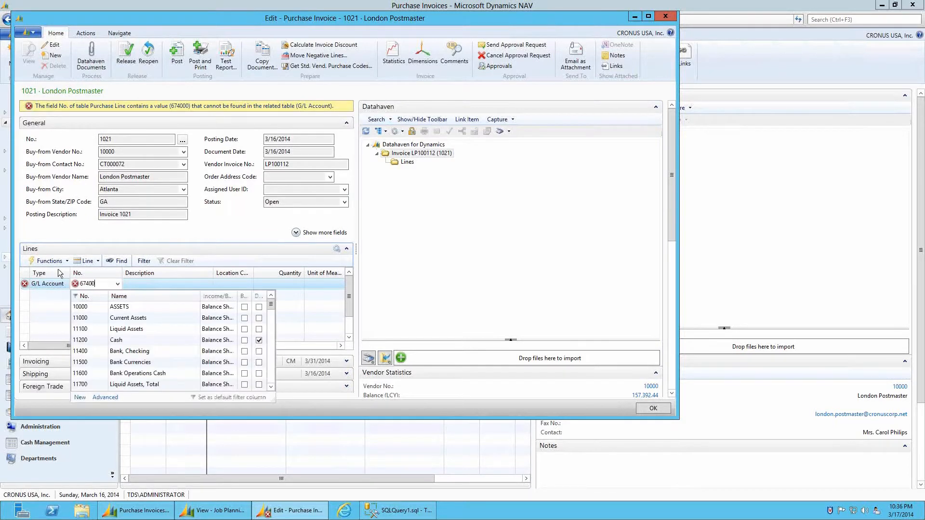
key("Tab")
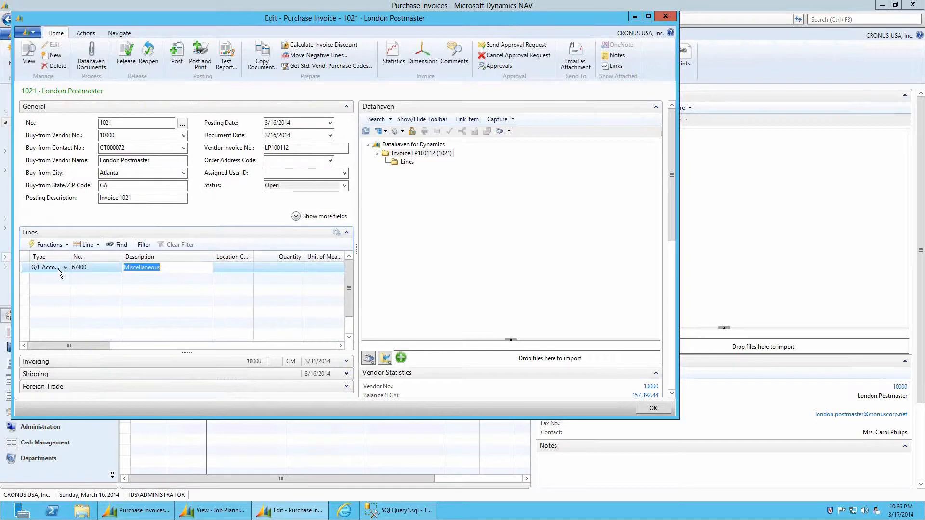
type("Tr")
key("BackSpace")
key("BackSpace")
key("Tab")
key("Tab")
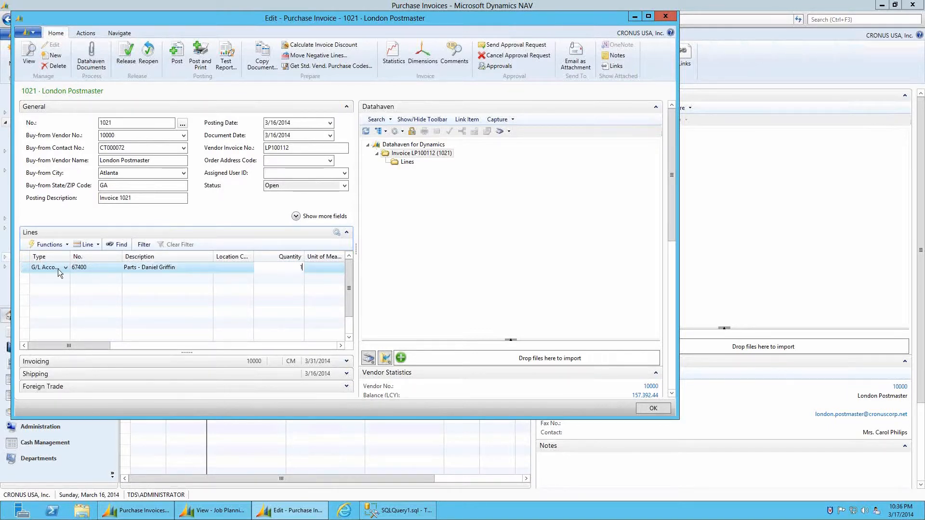
Set quantity 1, unit cost 55, job DEERFIELD task 1210, type Contract, job unit price 55
type("1")
key("Tab")
key("Tab")
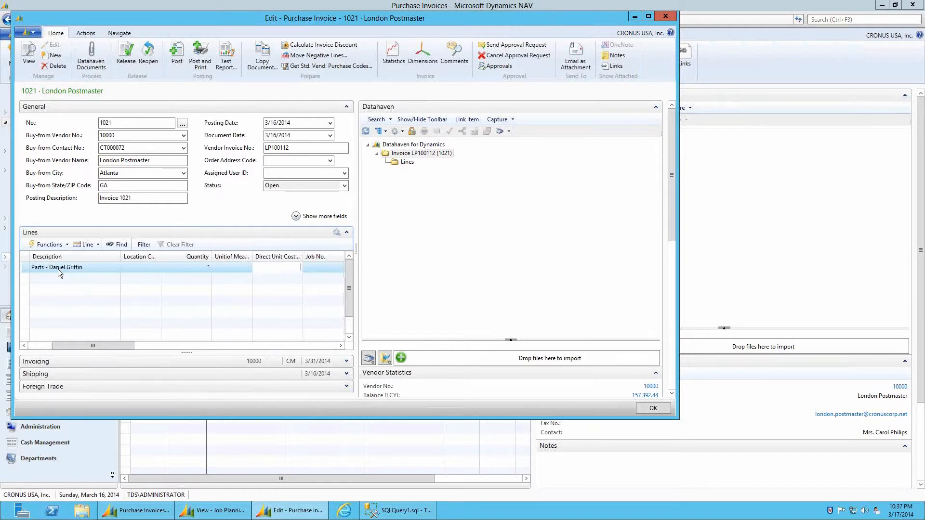
type("55")
key("Tab")
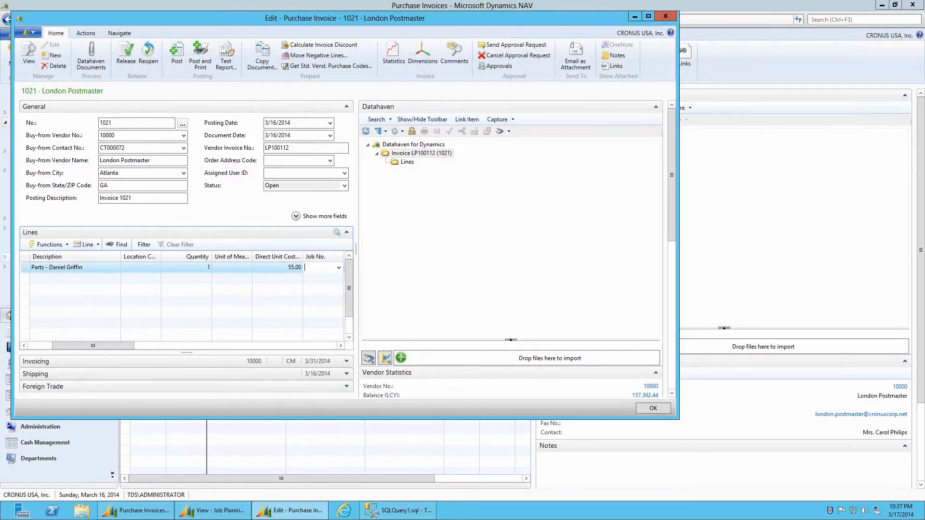
type("d")
key("Tab")
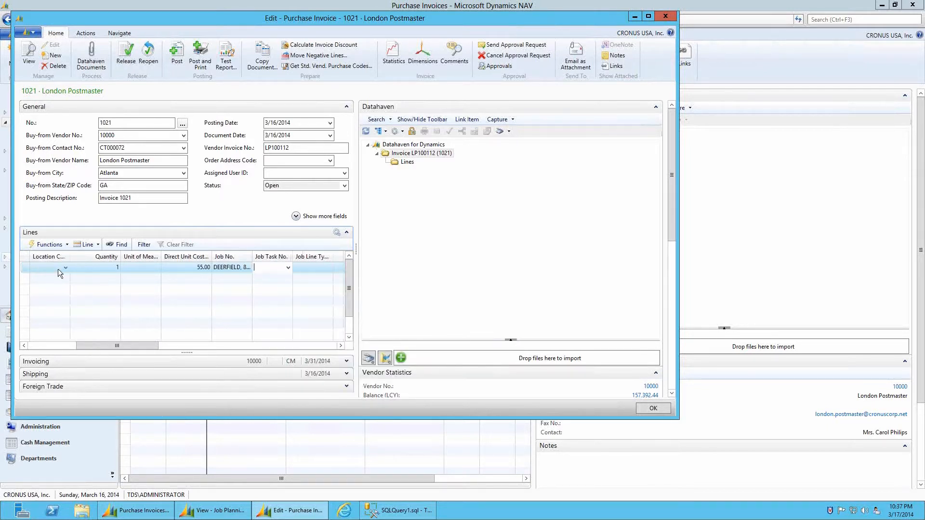
type("1210")
key("Tab")
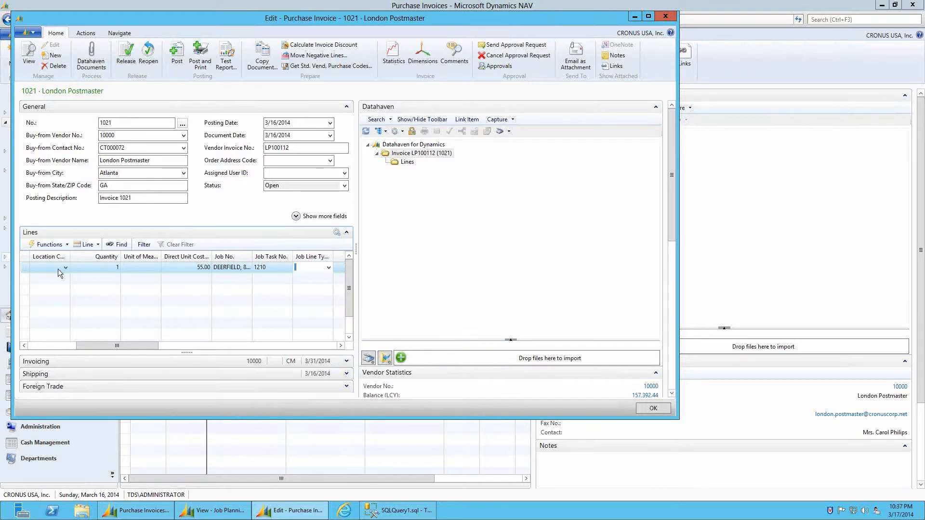
type("c")
key("Tab")
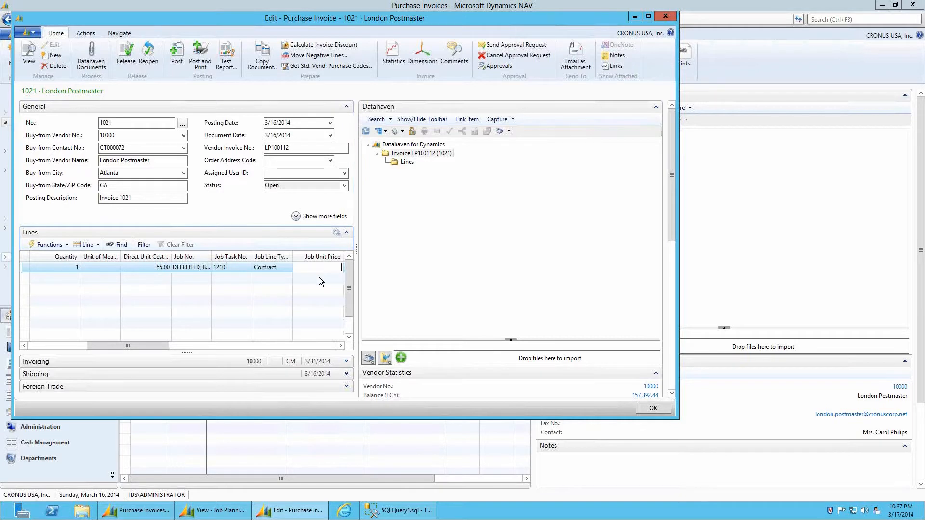
type("55")
key("Tab")
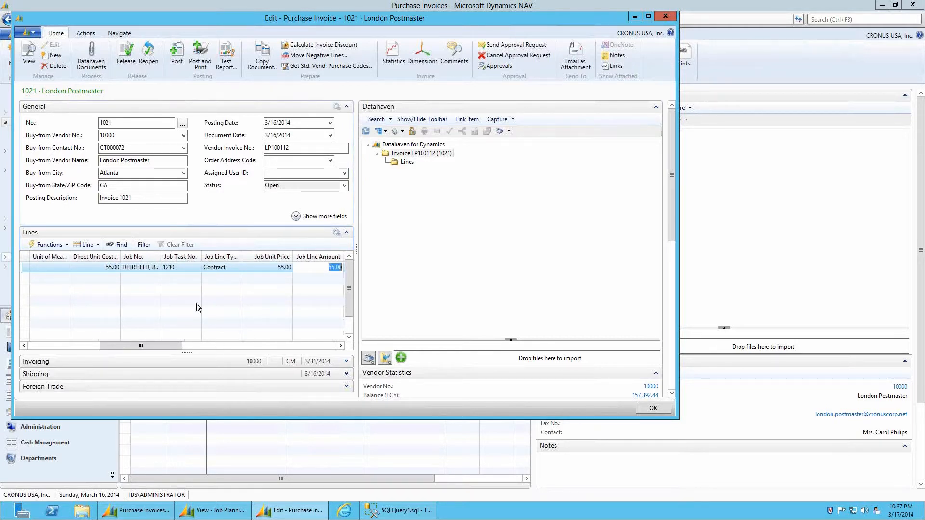
left_click(100, 278)
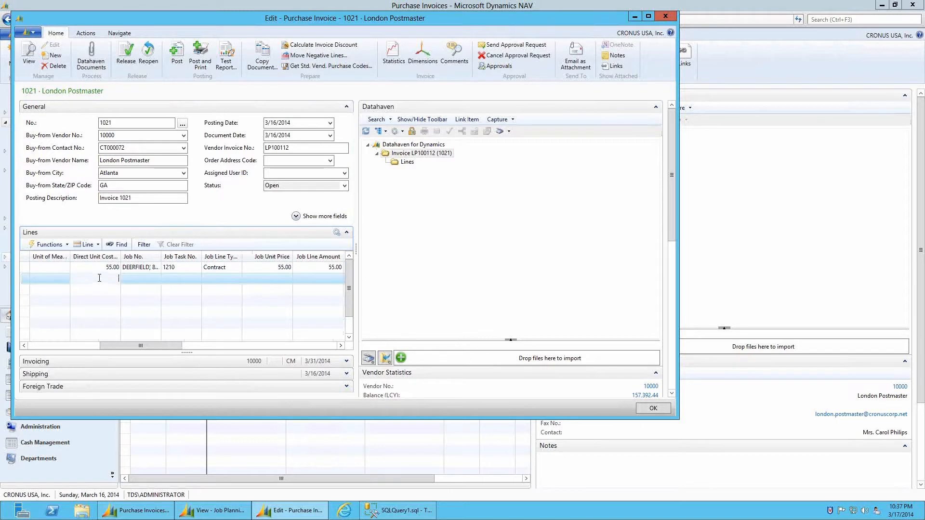
Refresh the Datahaven tree and select the new Line 10000 folder
left_click(365, 132)
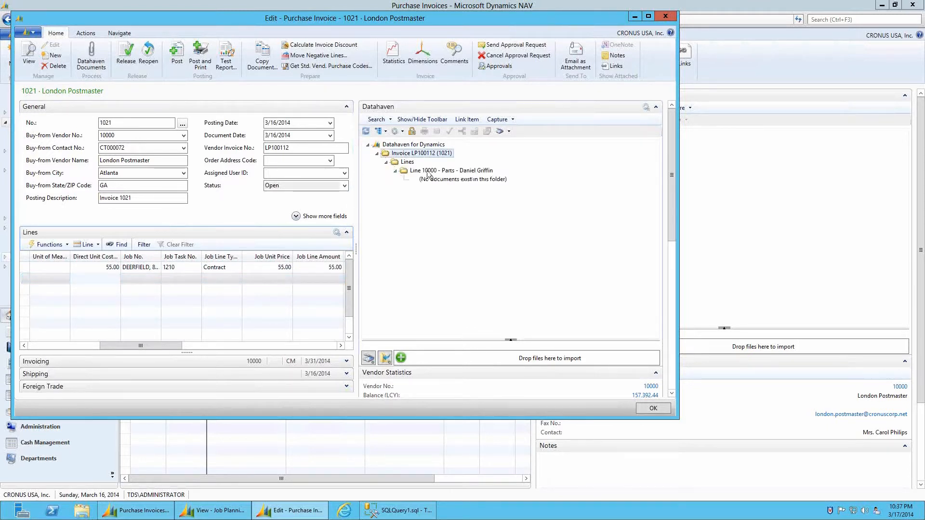
left_click(466, 171)
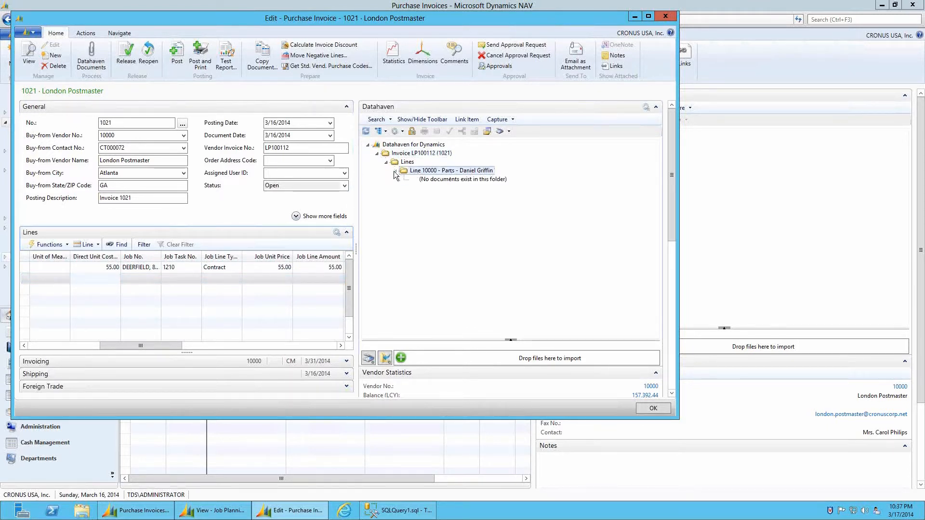
left_click(395, 173)
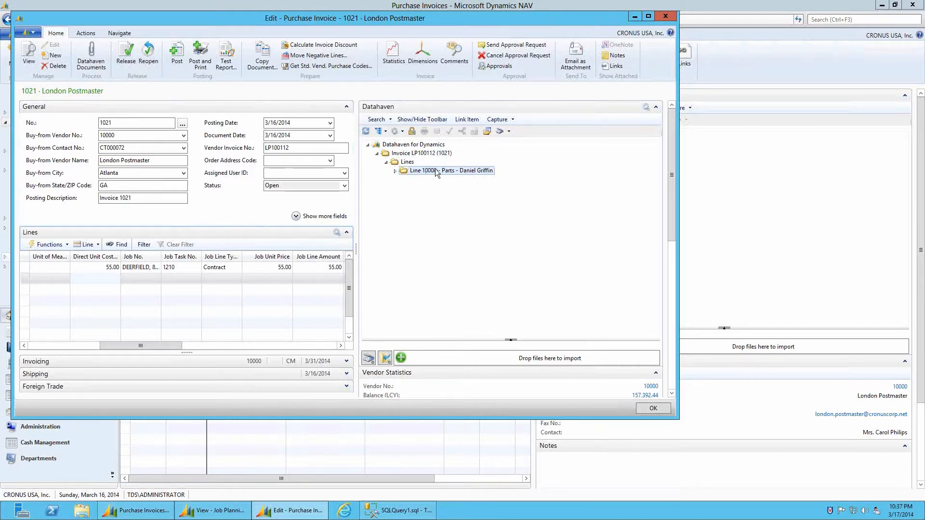
Import Receipt 1 from the Desktop into Line 10000 as a Receipt document
left_click(386, 359)
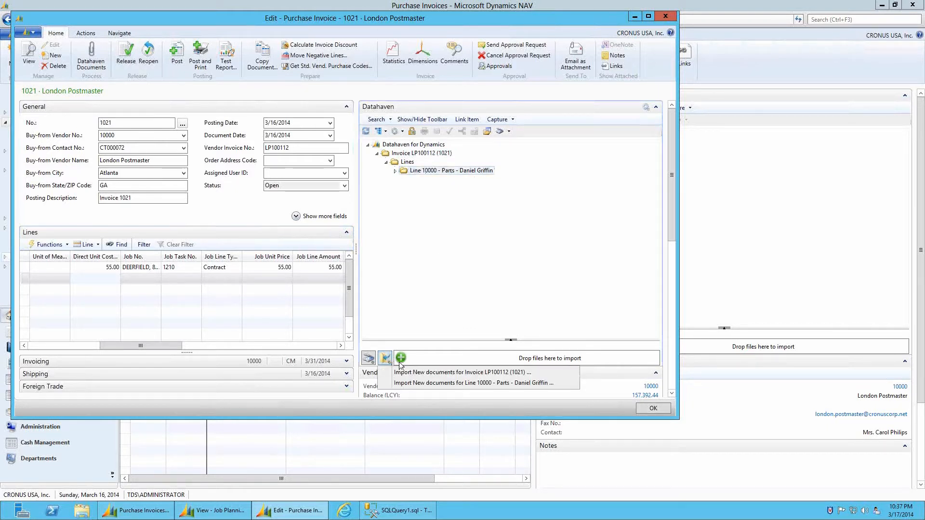
left_click(430, 383)
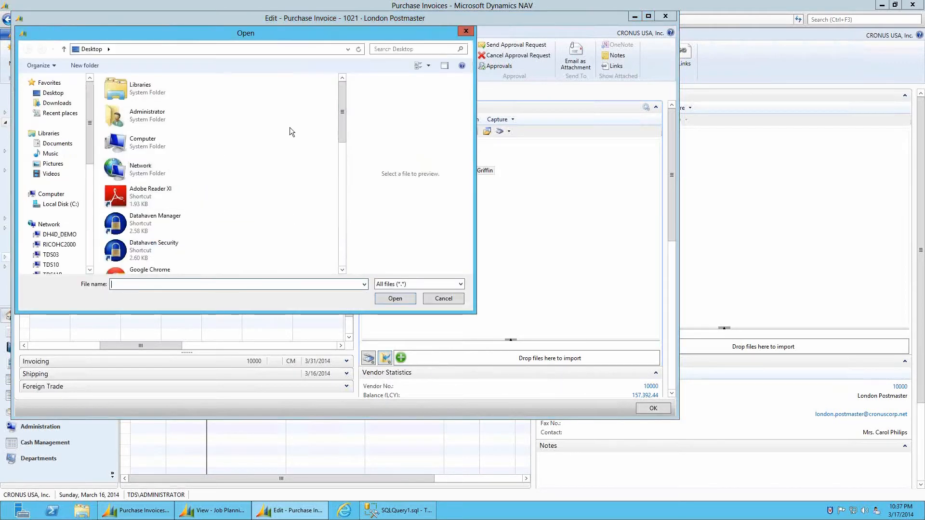
left_click_drag(342, 116, 354, 272)
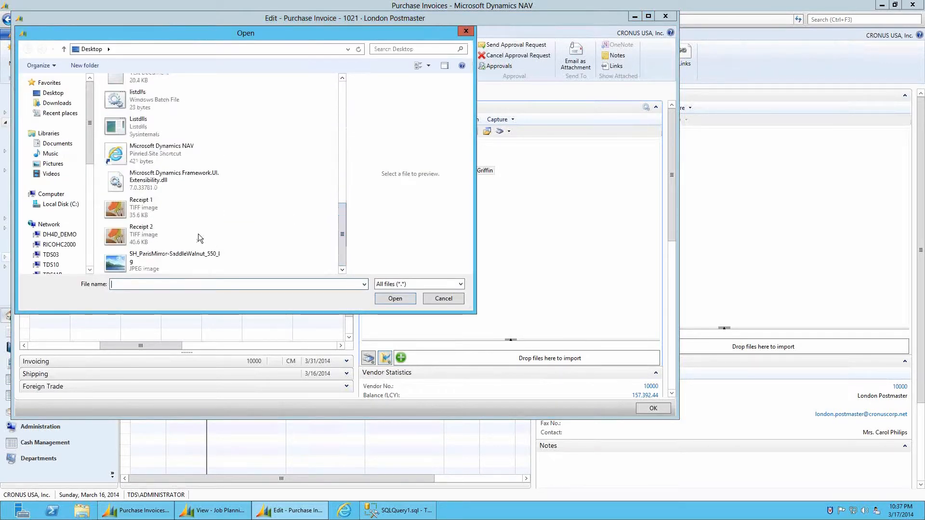
left_click(141, 209)
double_click(141, 210)
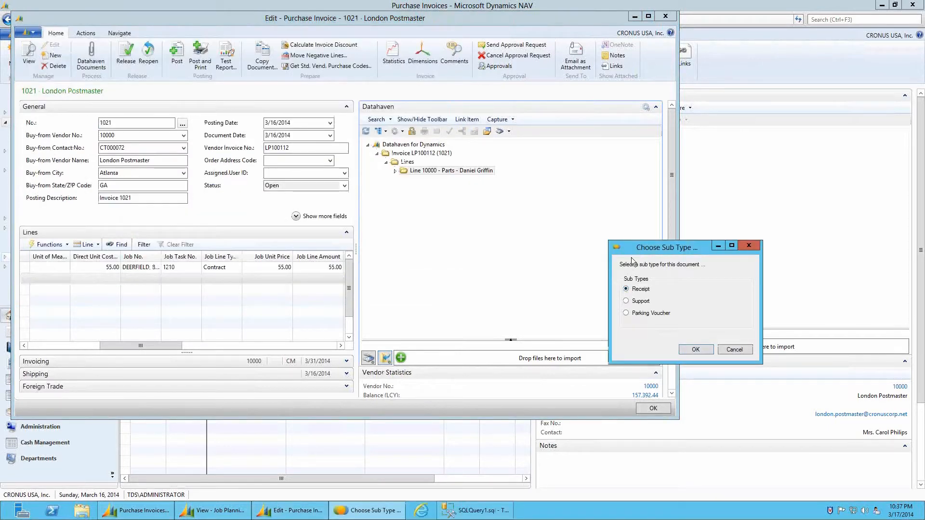
left_click_drag(636, 248, 502, 189)
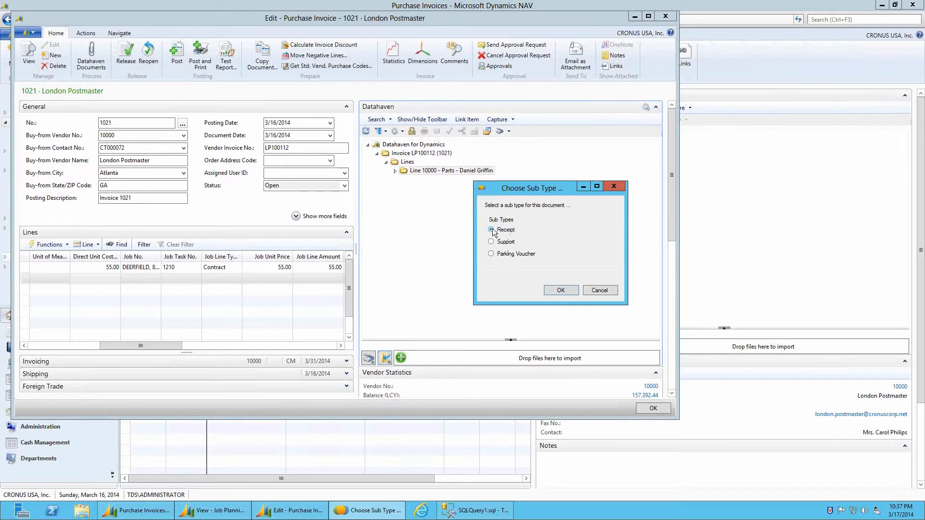
left_click(561, 291)
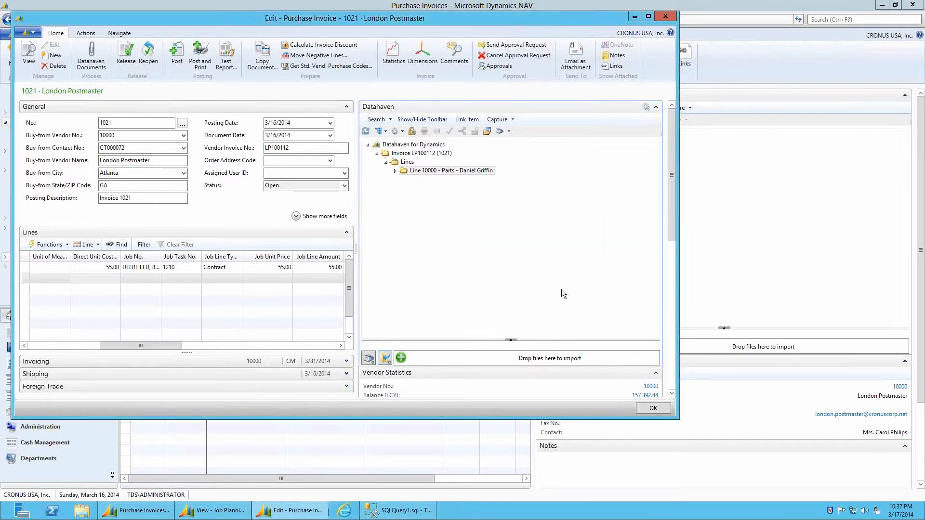
Open the Receipt document under Line 10000 in the viewer, then close the viewer
double_click(400, 174)
left_click(427, 182)
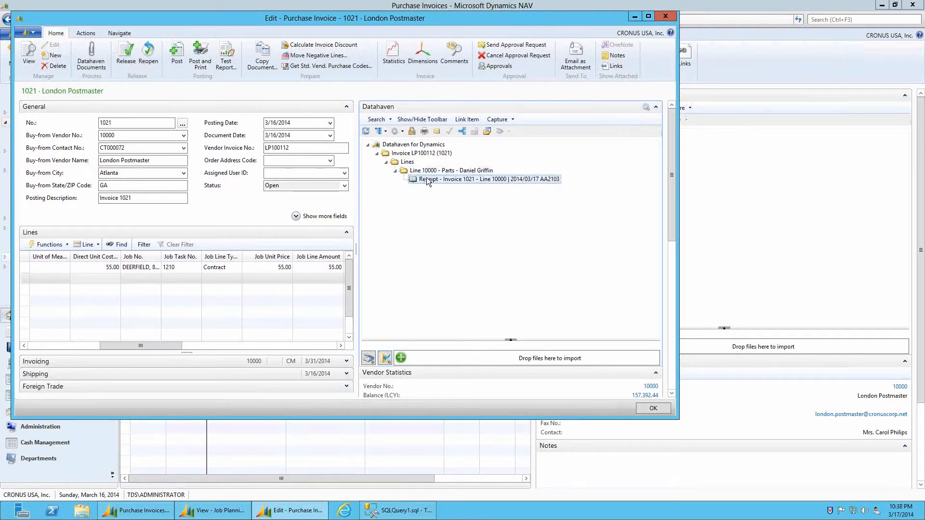
double_click(427, 180)
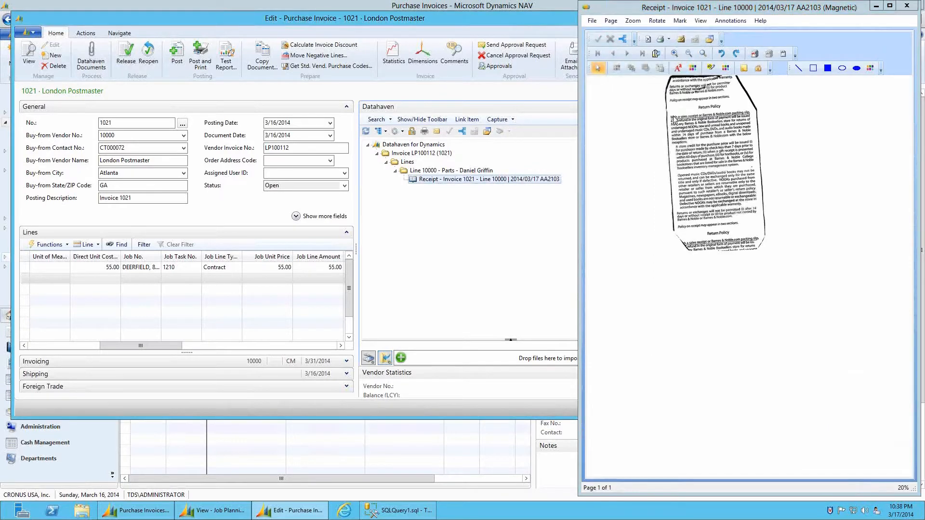
double_click(586, 7)
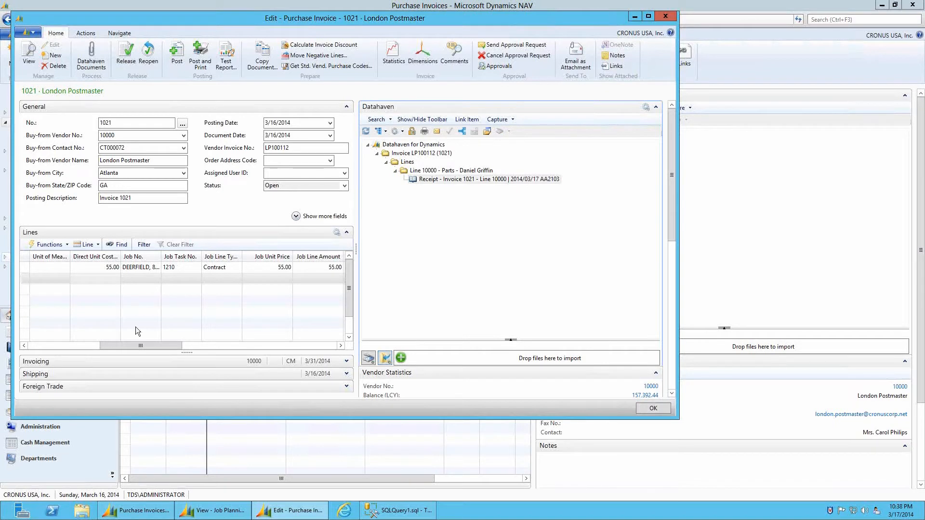
left_click_drag(138, 348, 62, 350)
Add a line on G/L account 67400, Travel Meals, quantity 1 at unit cost 15.00
left_click(91, 278)
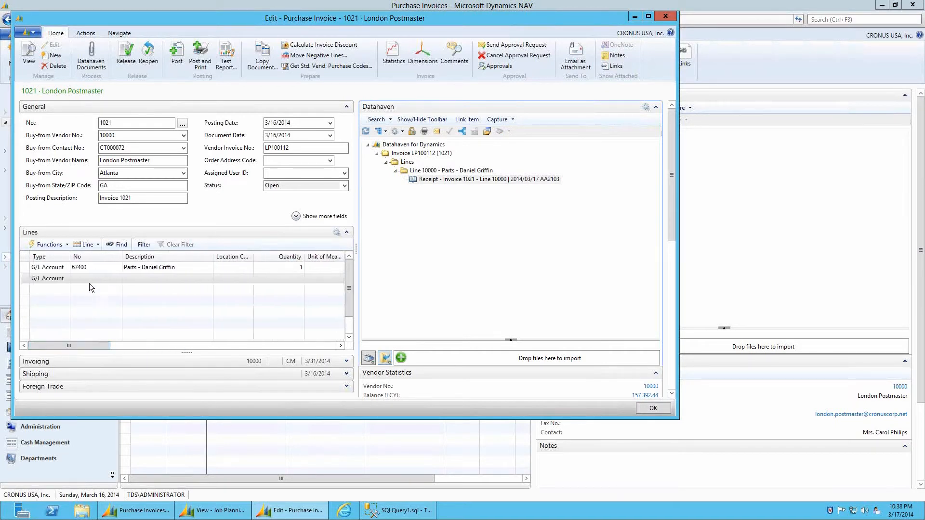
type("67400")
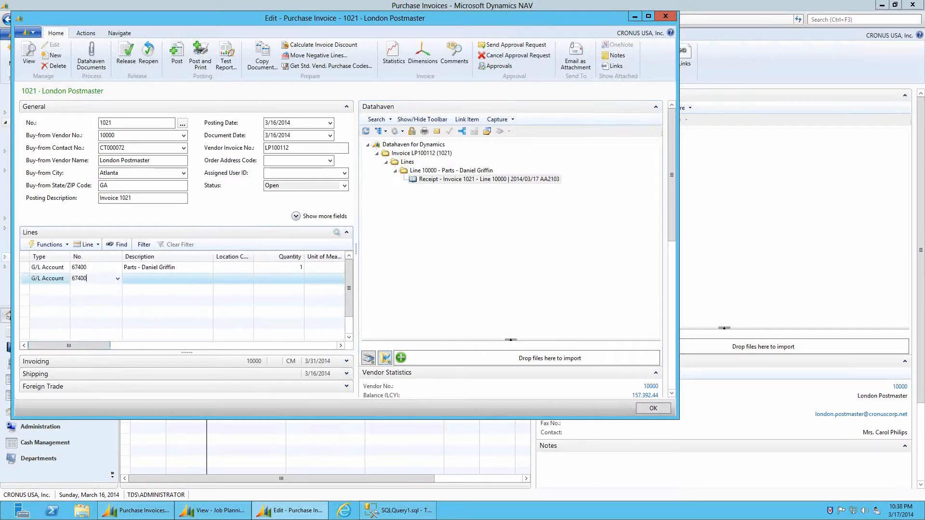
key("Tab")
type("M")
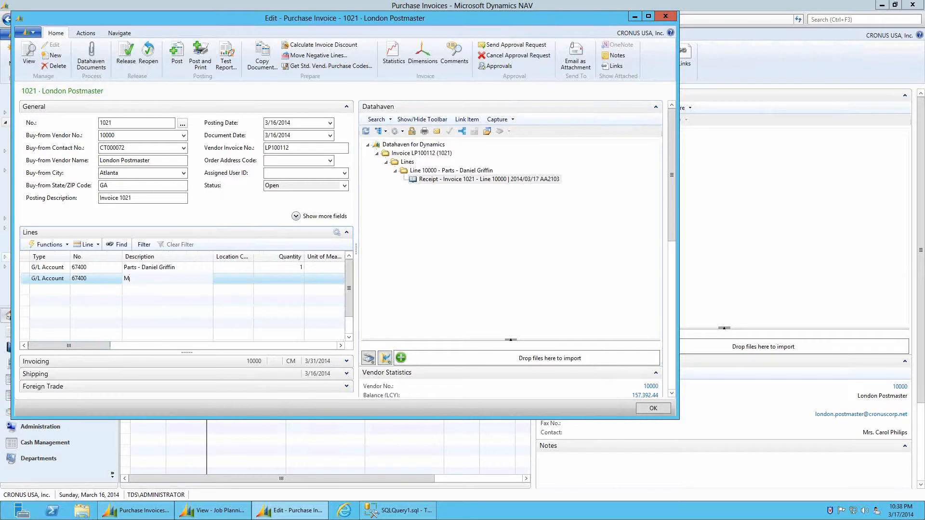
type("ravel Mea")
key("Tab")
key("Tab")
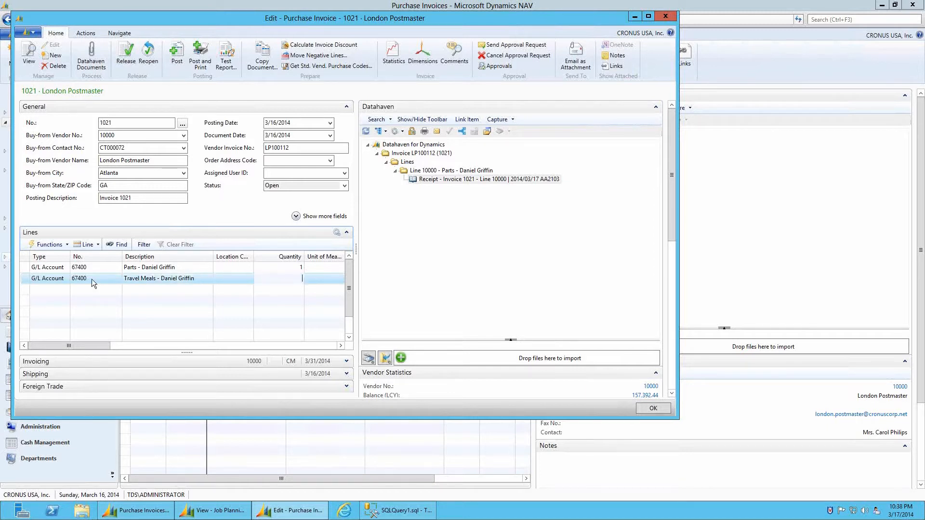
key("Tab")
key("Tab")
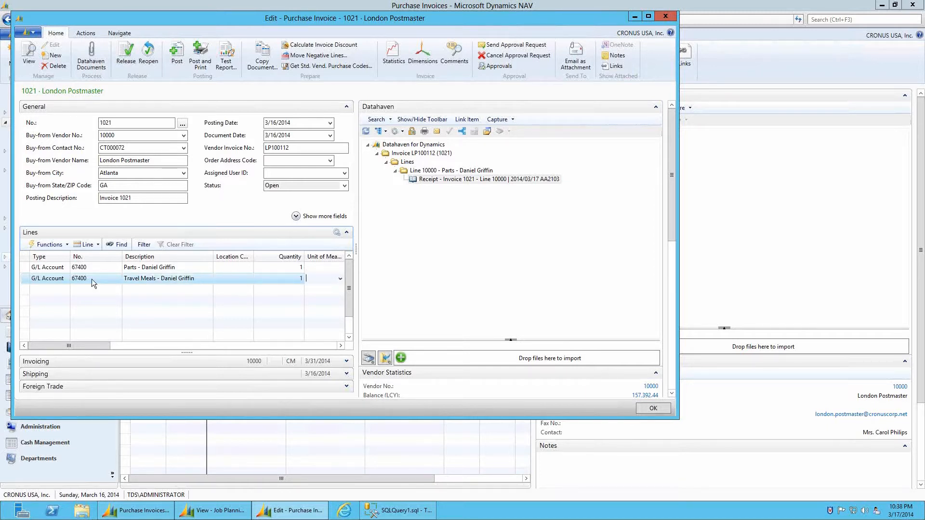
type("1")
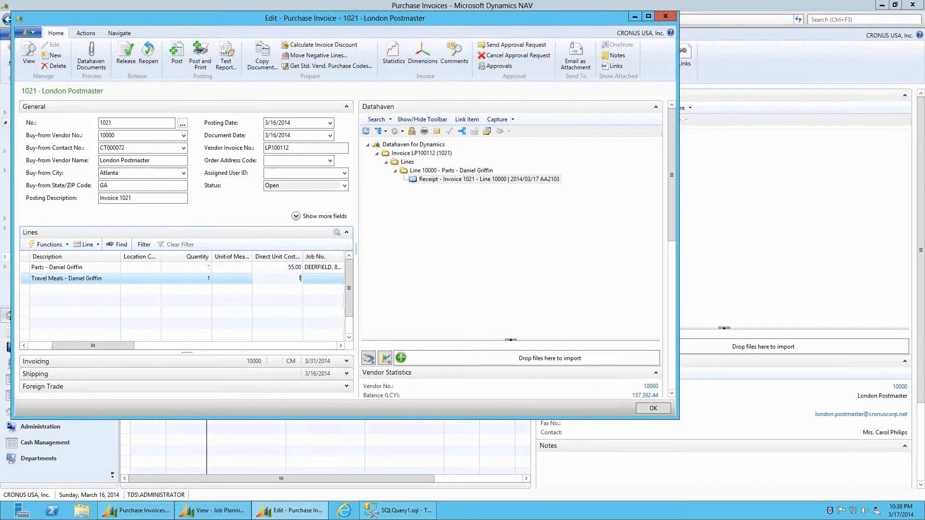
type("5.0")
key("Tab")
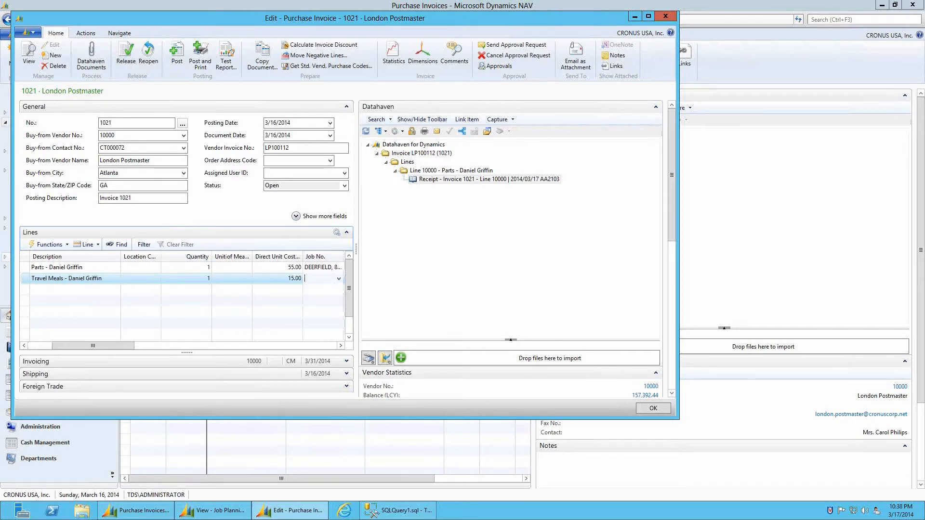
Carry over job DEERFIELD, task 1210, Contract and 15.00 job unit price from the line above
key("F8")
key("Tab")
key("F8")
key("Tab")
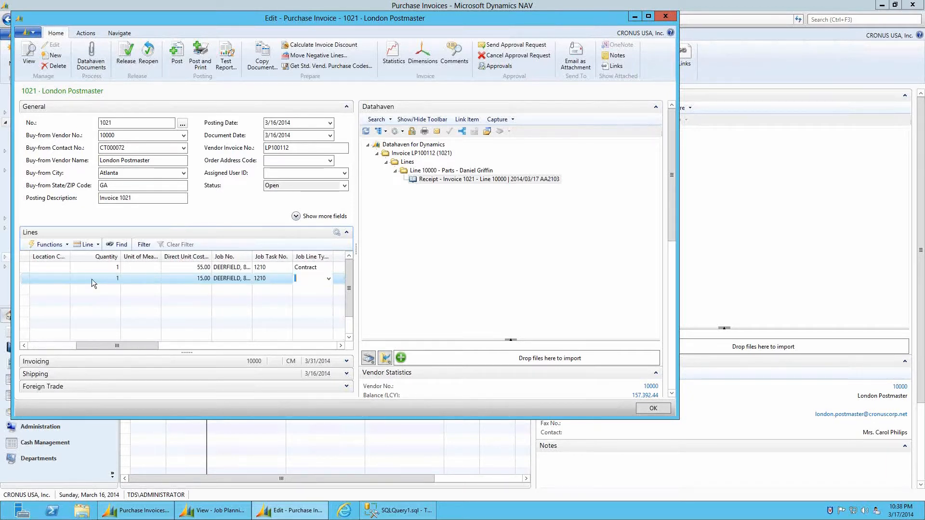
key("F8")
key("Tab")
key("F8")
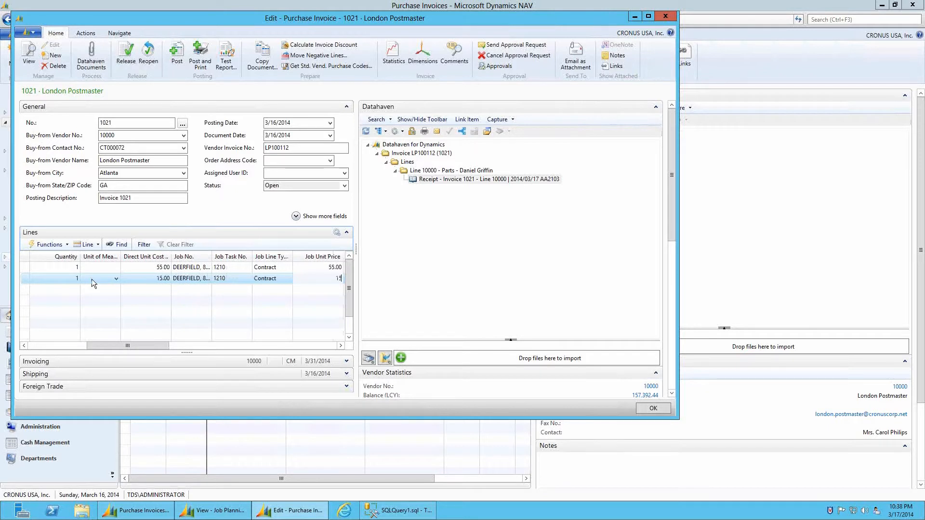
key("Tab")
left_click_drag(141, 346, 62, 349)
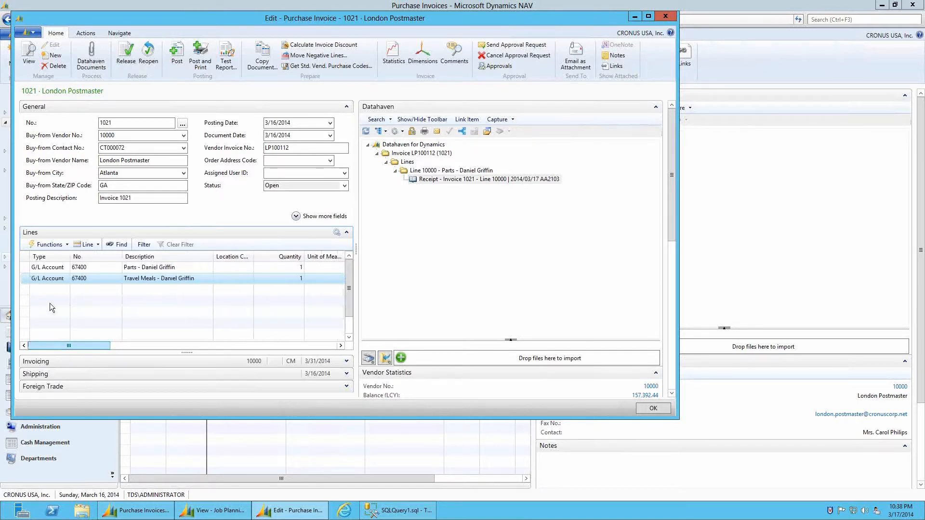
Add a third line on G/L account 67400, Mileage, quantity 50 at unit cost 0.52
left_click(50, 289)
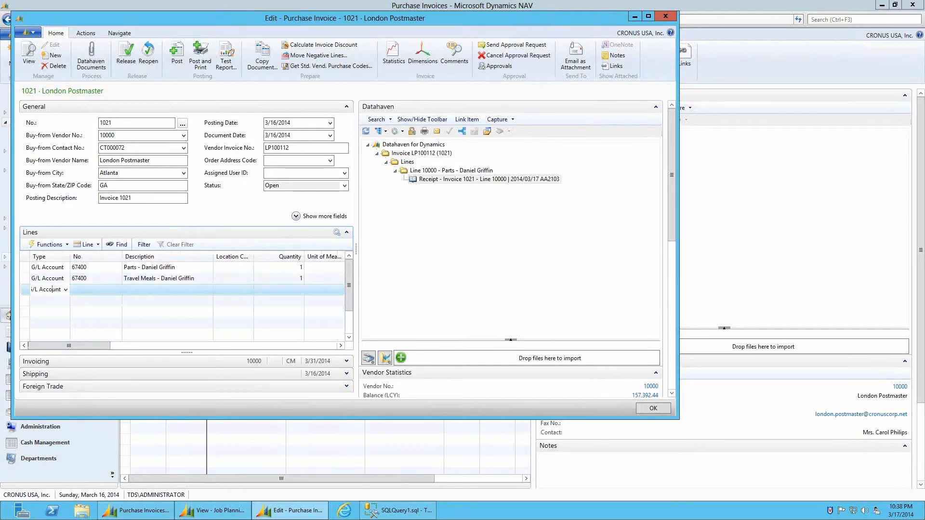
key("Tab")
type("6740")
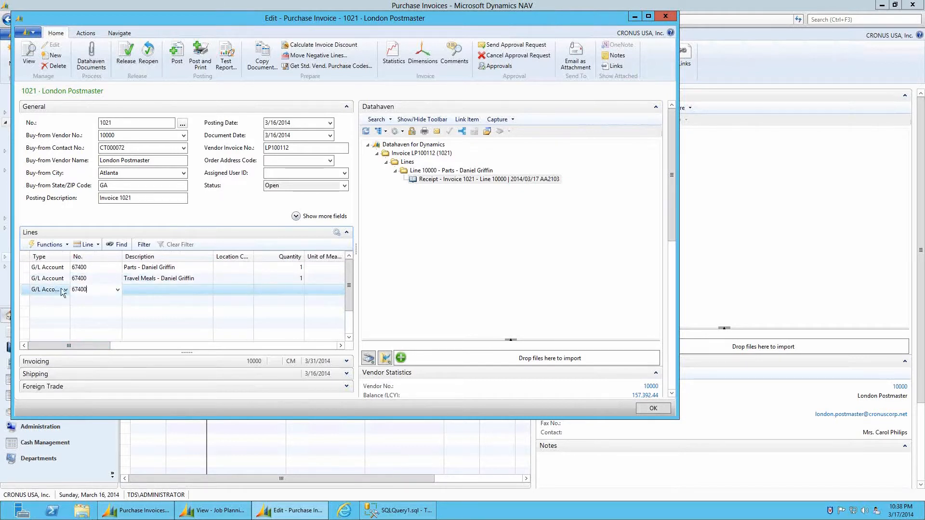
key("Tab")
type("Mileage")
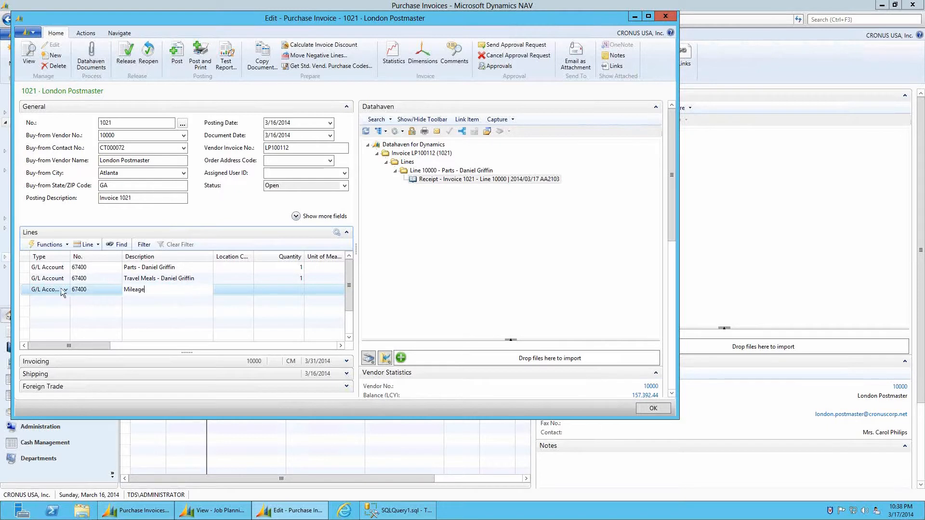
key("Tab")
key("Tab")
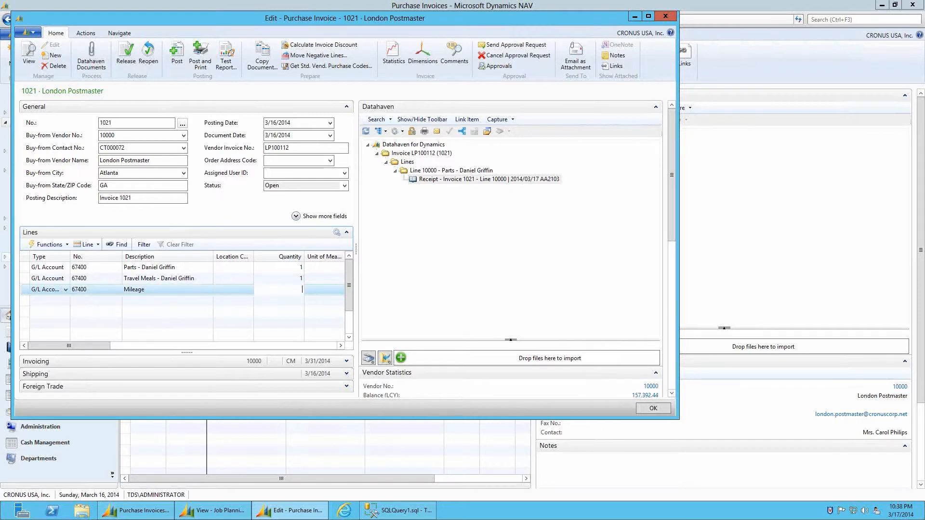
type("50")
key("Tab")
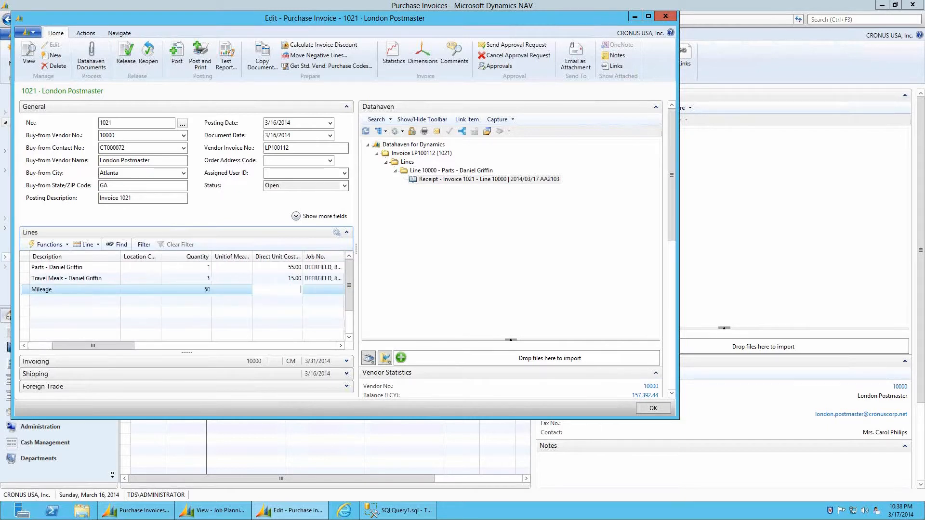
type(".52")
Charge the Mileage line to job DEERFIELD task 1210 as Contract with job unit price 0.52
key("Tab")
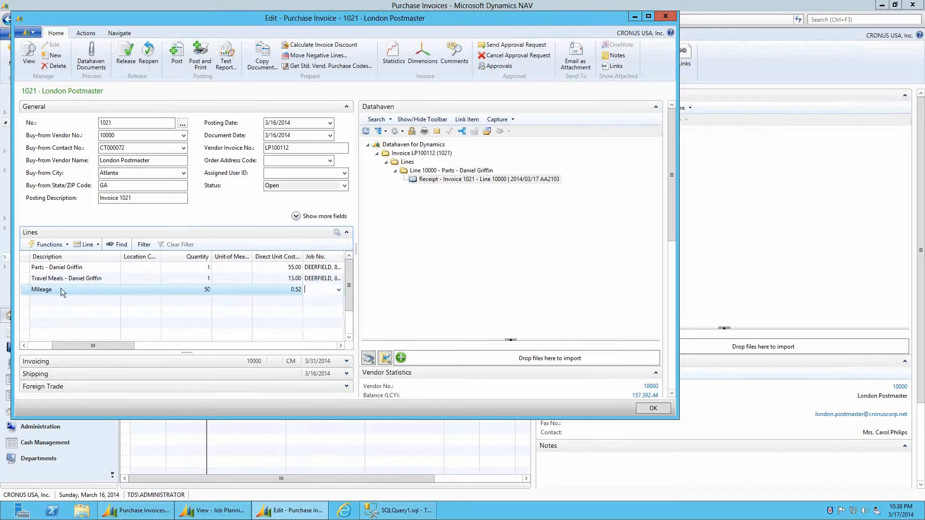
type("d")
key("Tab")
type("1210")
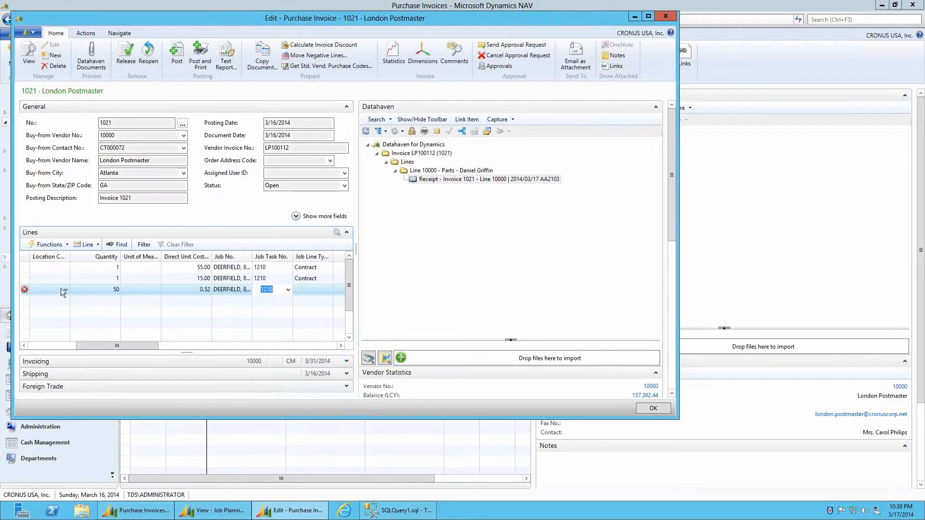
key("Tab")
type("c")
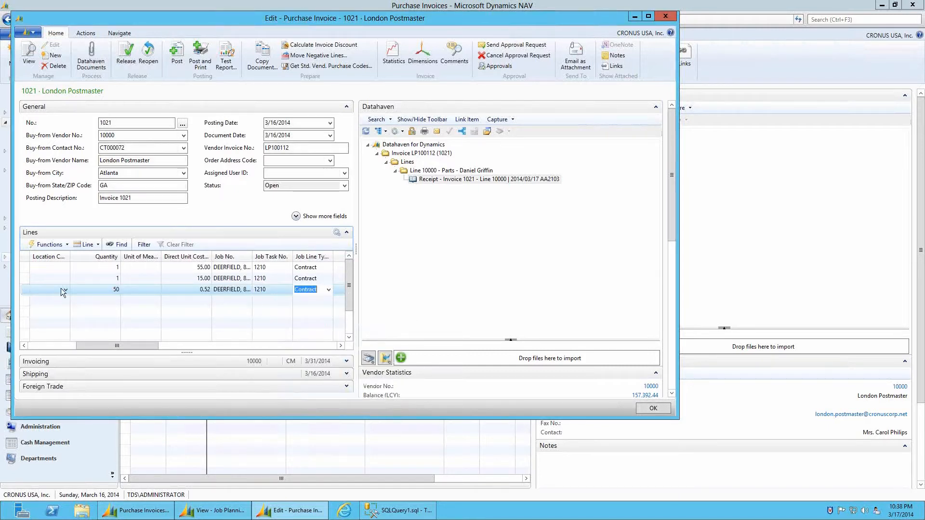
key("Tab")
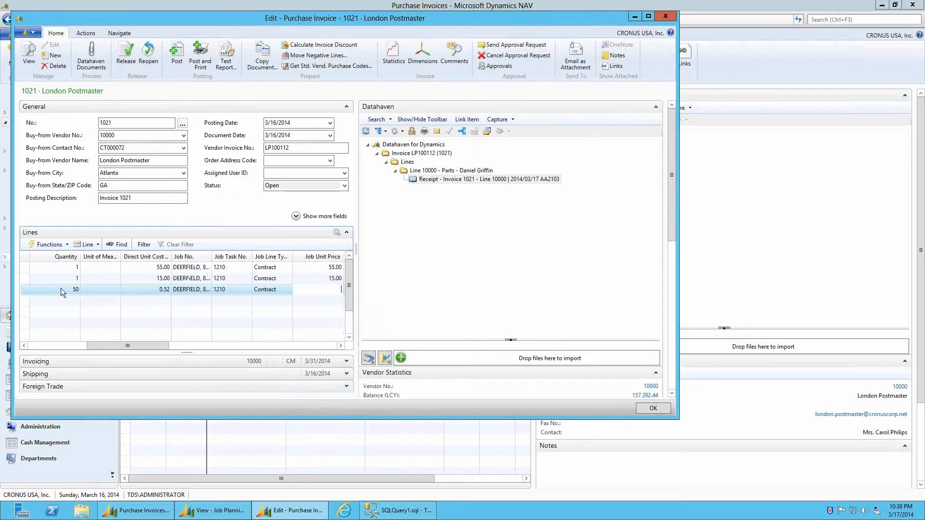
type(".52")
key("Tab")
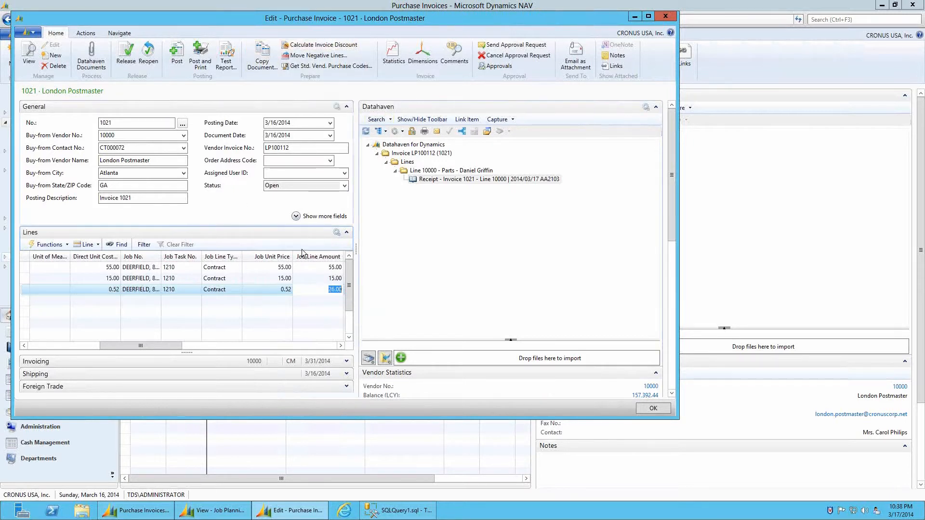
Select line 20000, refresh the Datahaven tree, and pick the Line 20000 Travel Meals folder
left_click(277, 279)
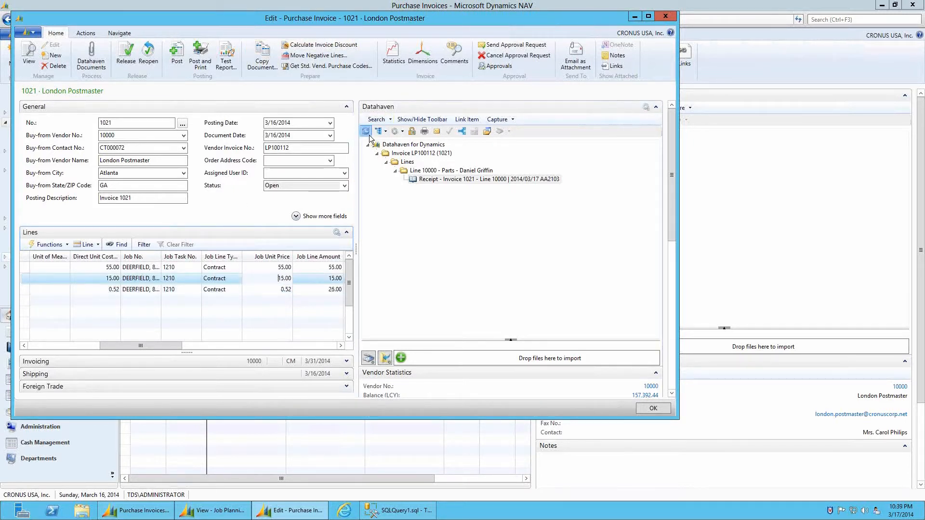
left_click(365, 131)
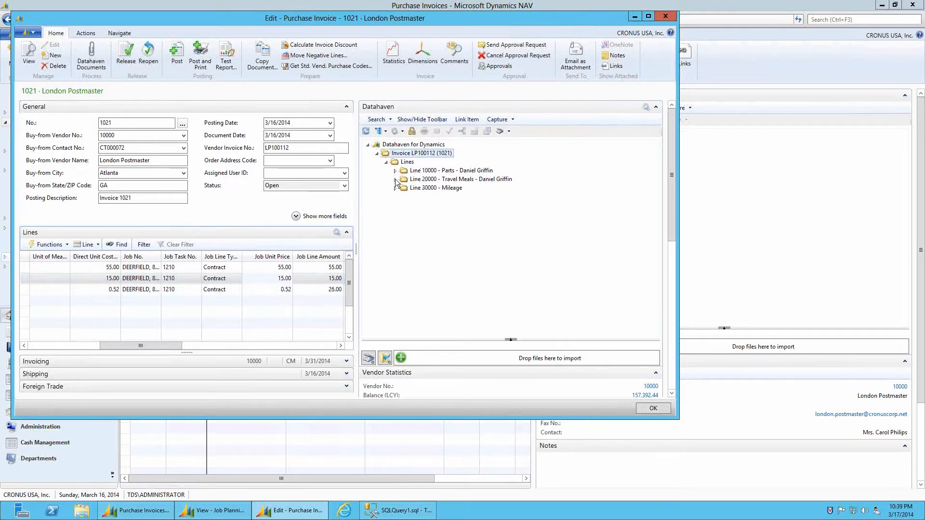
left_click(395, 179)
left_click(423, 179)
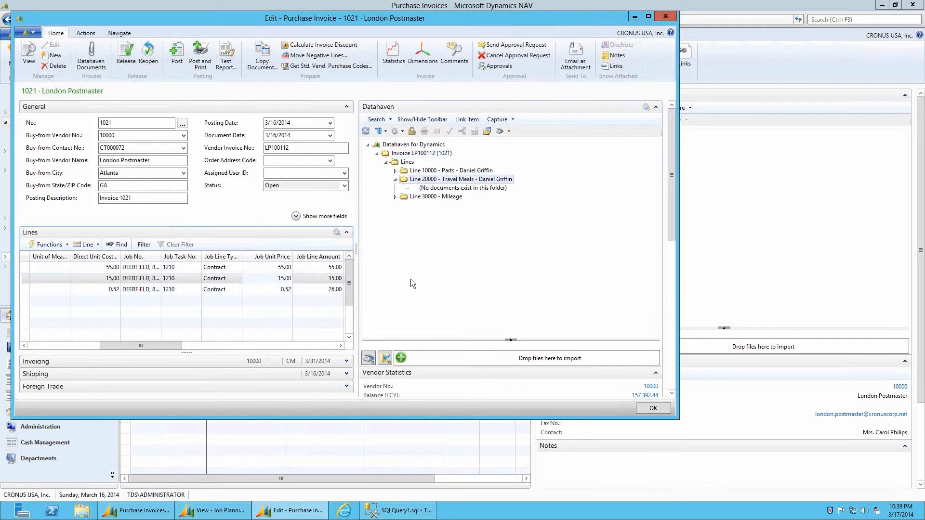
Import Receipt 2 into Line 20000 as a Receipt document
left_click(388, 359)
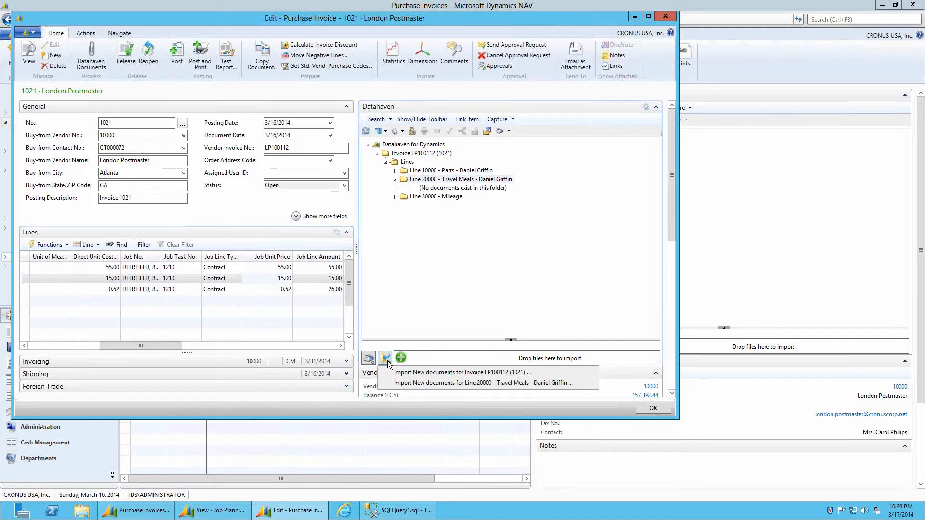
left_click(422, 383)
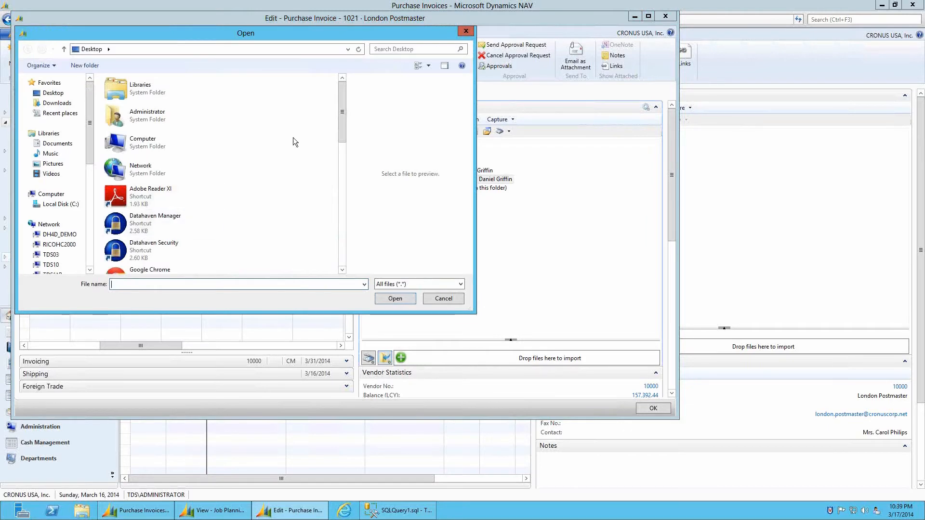
left_click_drag(340, 107, 340, 266)
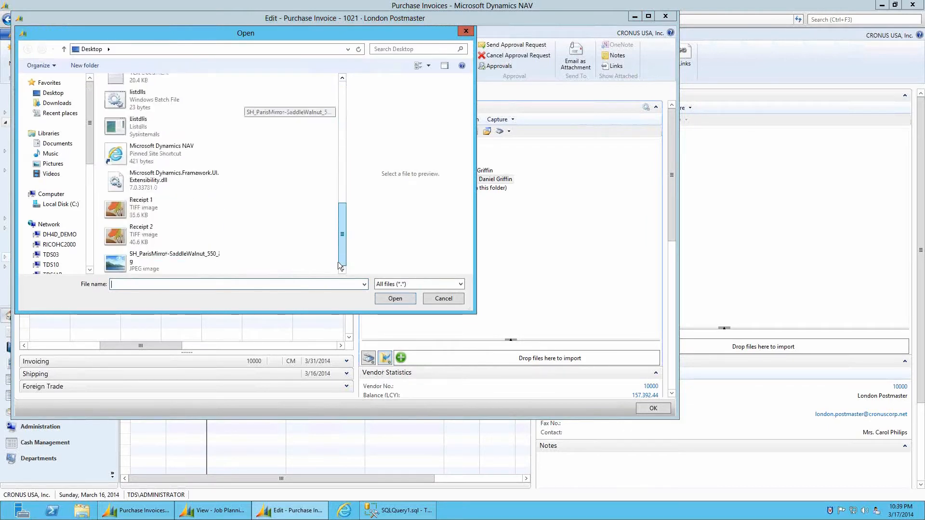
left_click(145, 236)
double_click(145, 236)
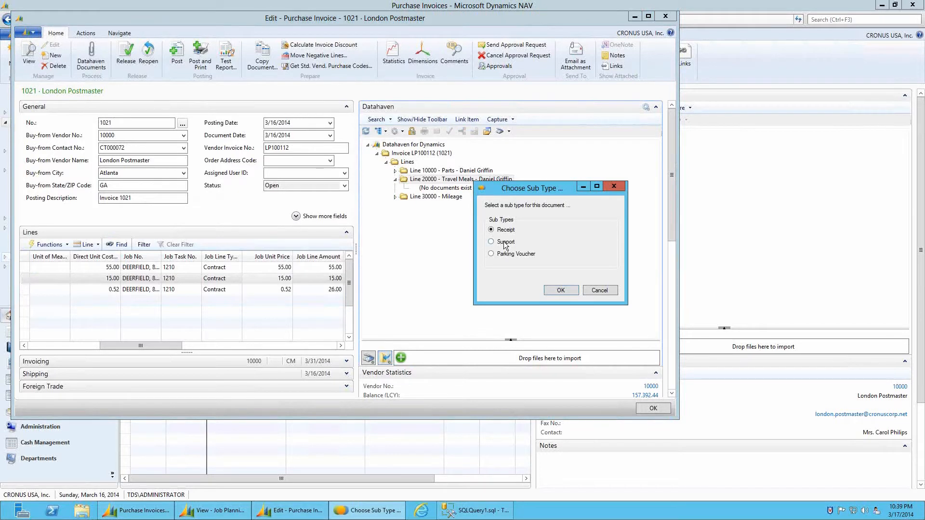
left_click(563, 292)
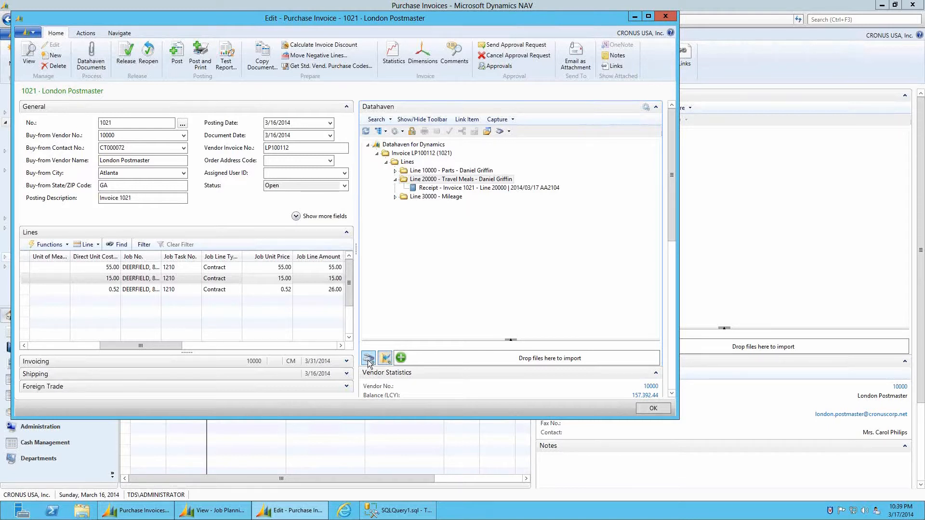
Dismiss the Scan options, then expand the Line 30000 - Mileage and Line 10000 - Parts folders
left_click(369, 361)
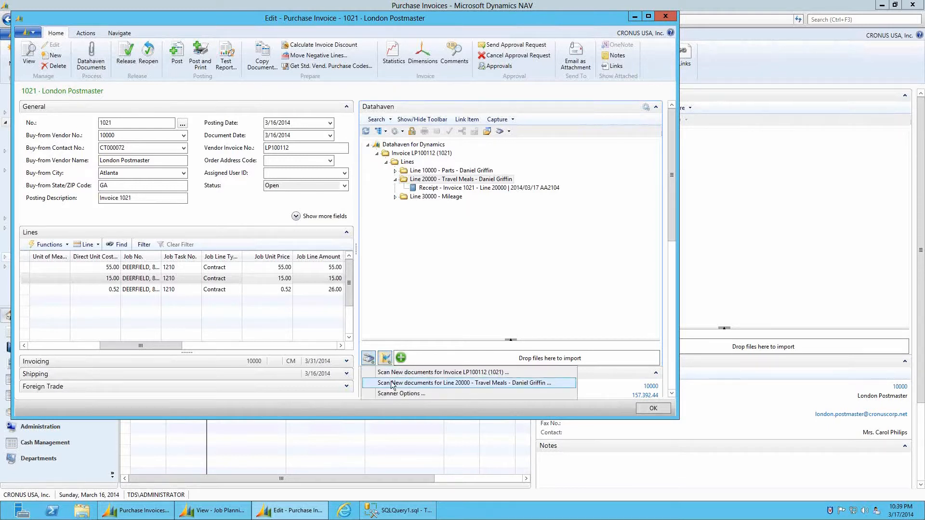
left_click(449, 383)
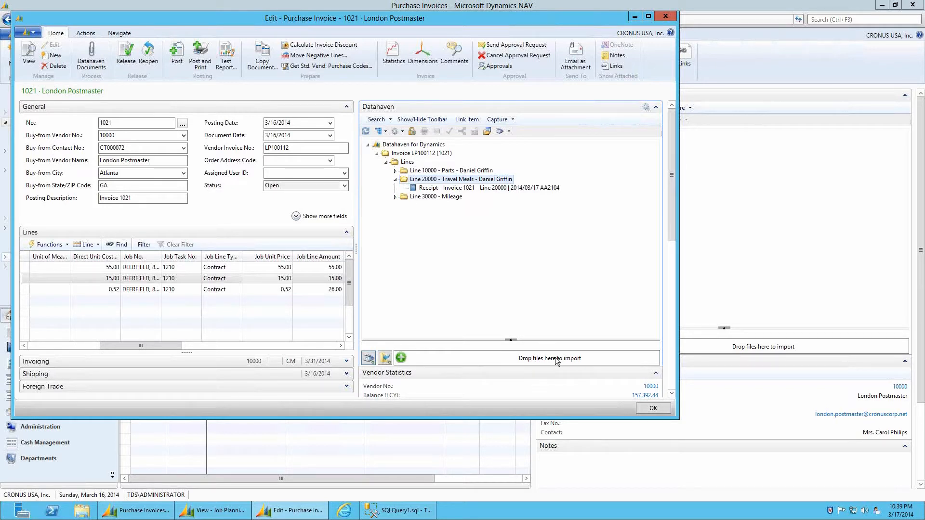
left_click(395, 197)
left_click(428, 197)
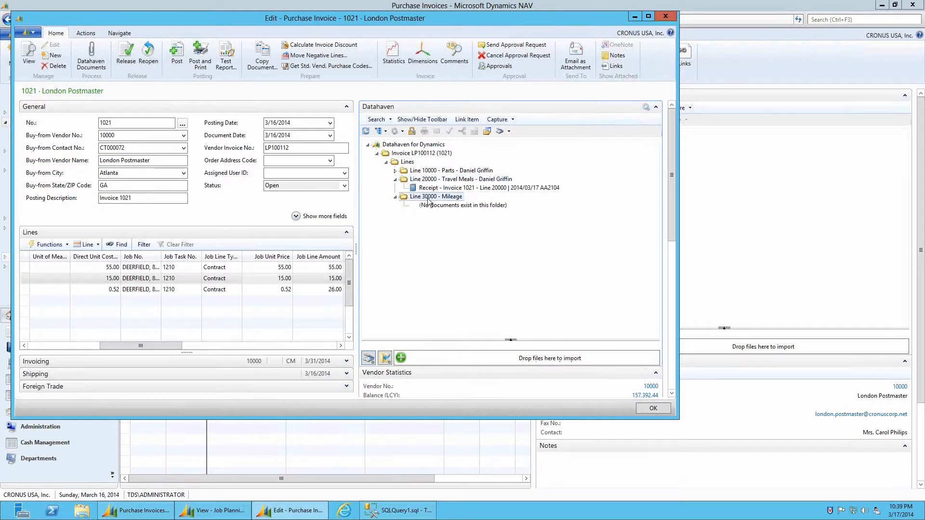
left_click(396, 171)
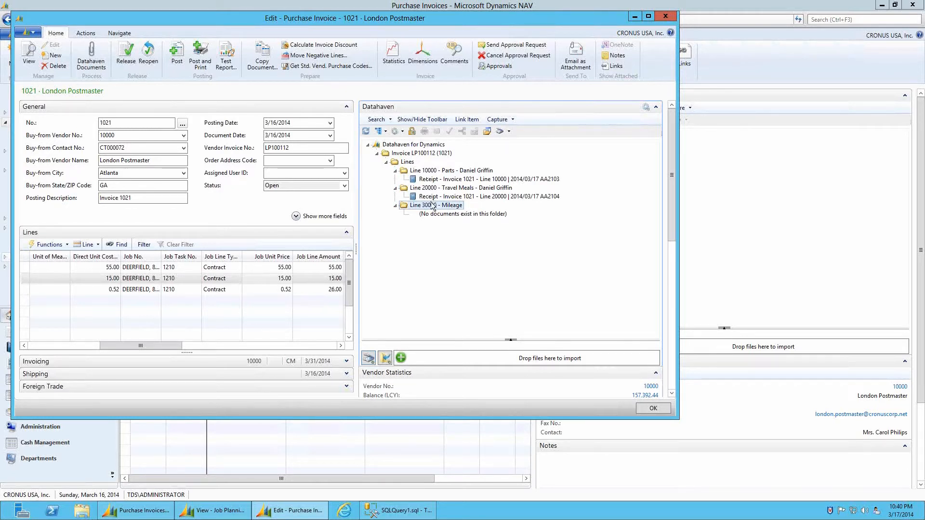
Attempt to post invoice 1021, dismiss the missing-documents error, and import a document for Line 30000
left_click(177, 54)
left_click(338, 227)
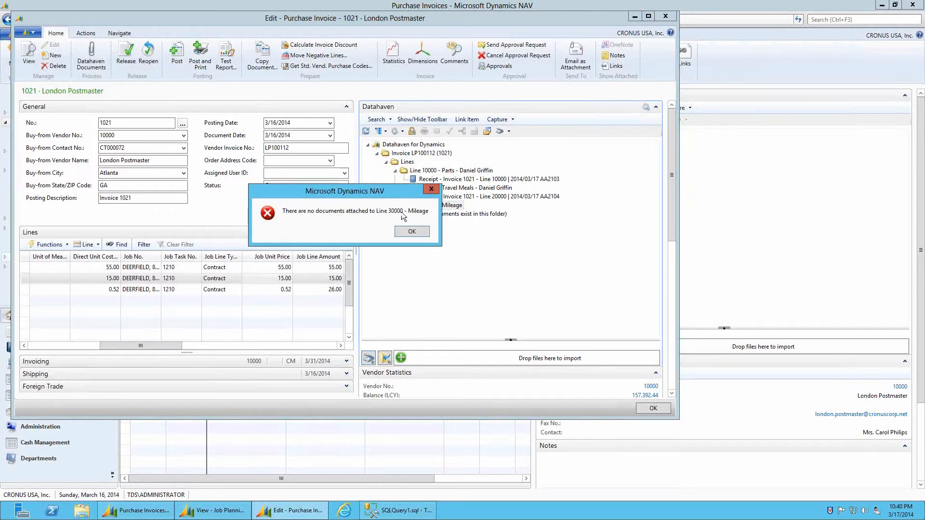
left_click(423, 232)
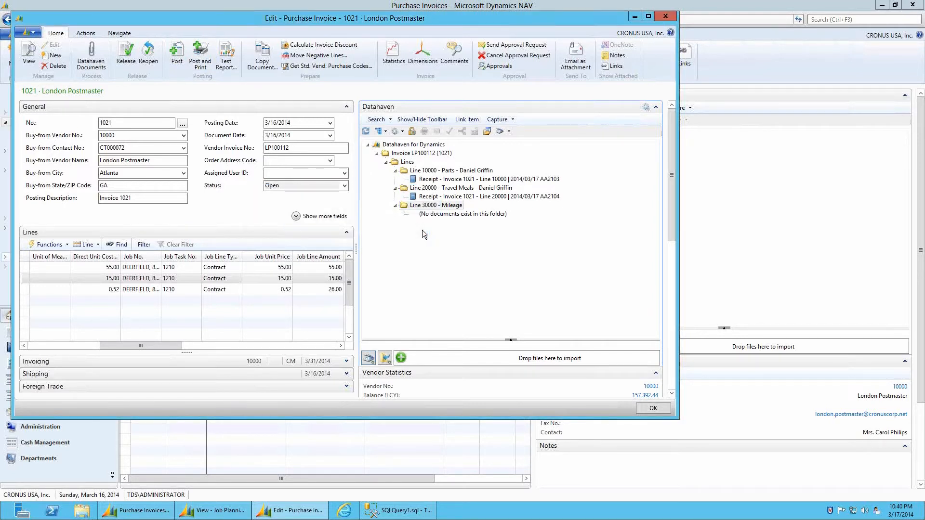
left_click(386, 360)
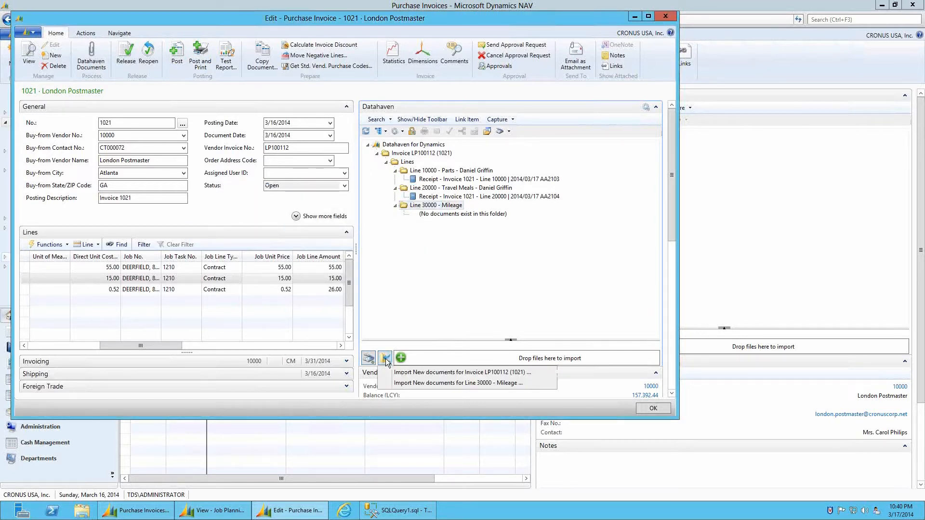
left_click(442, 384)
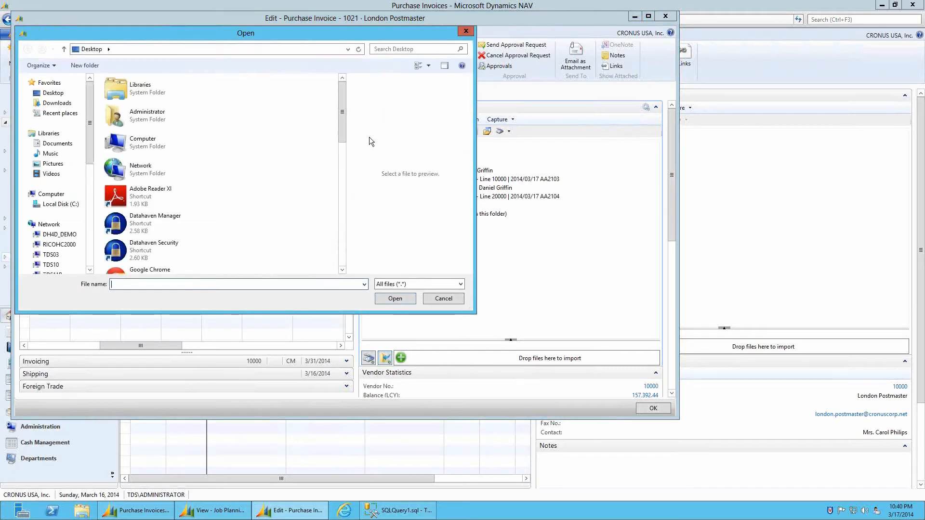
Attach the SH_ParisMirror-SaddleWalnut_550_lg image to Line 30000 - Mileage with sub type Support
left_click_drag(342, 115, 345, 255)
left_click(198, 257)
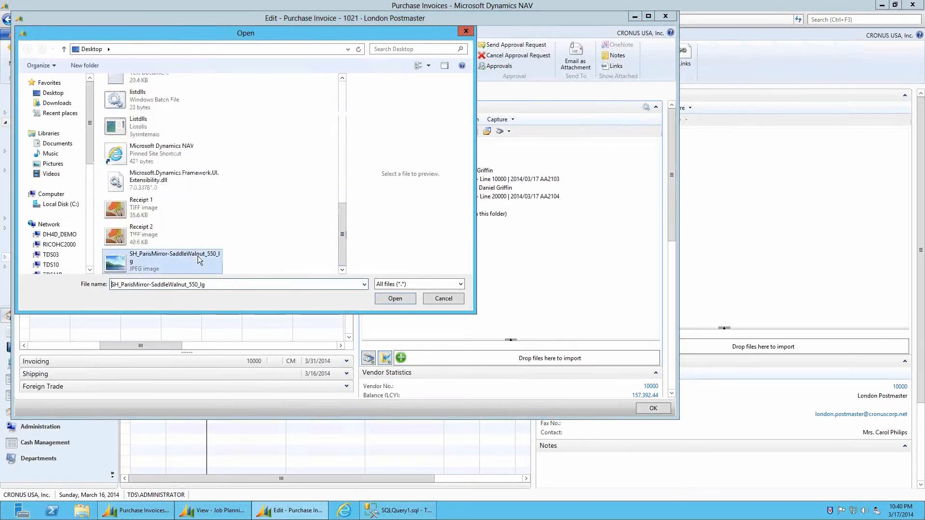
double_click(198, 256)
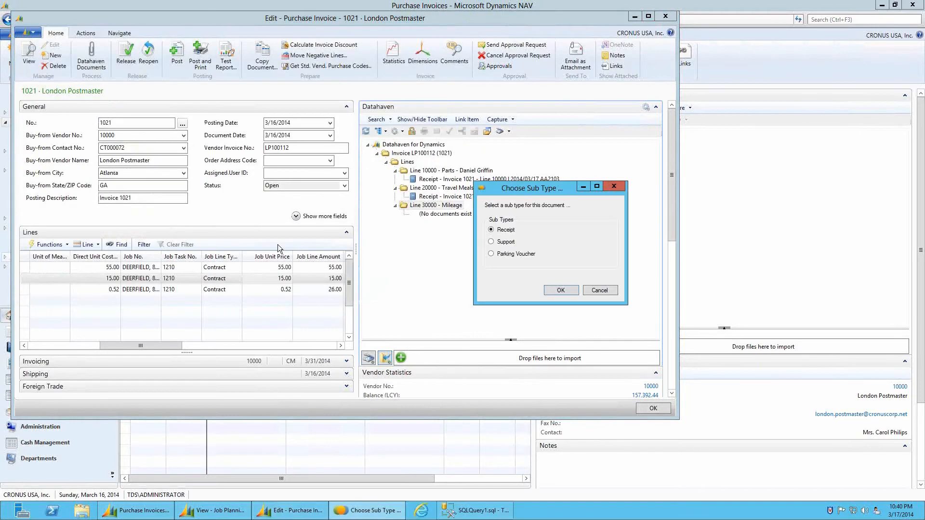
left_click(561, 291)
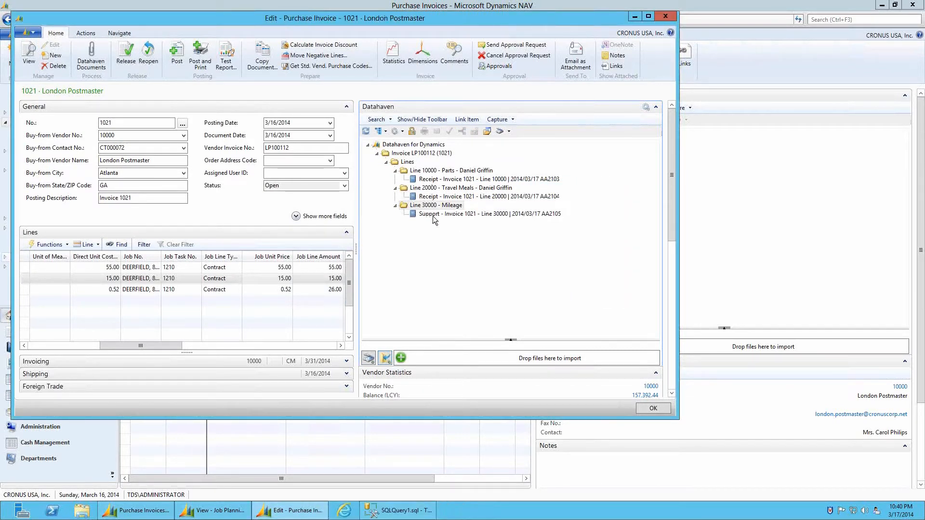
Post purchase invoice 1021 as 108042 and open the Posted Purchase Invoices list
left_click(177, 63)
left_click(342, 234)
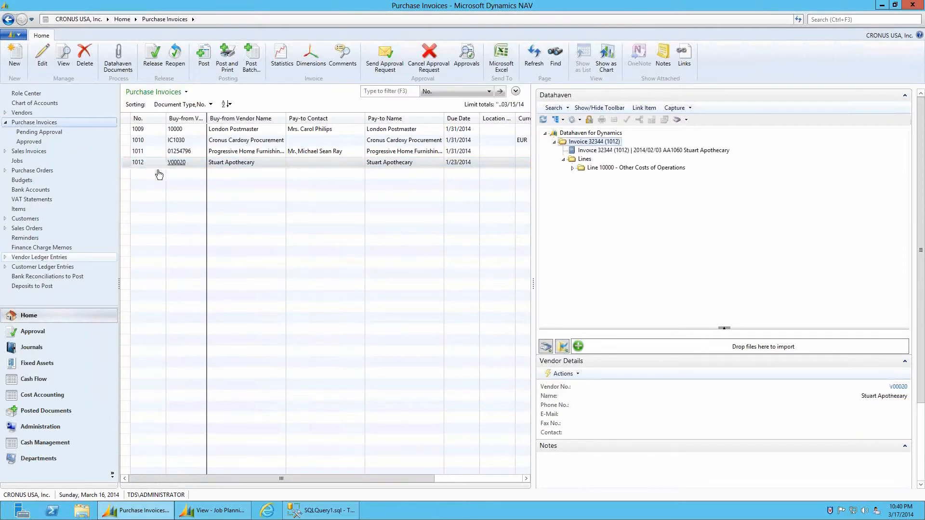
left_click(49, 410)
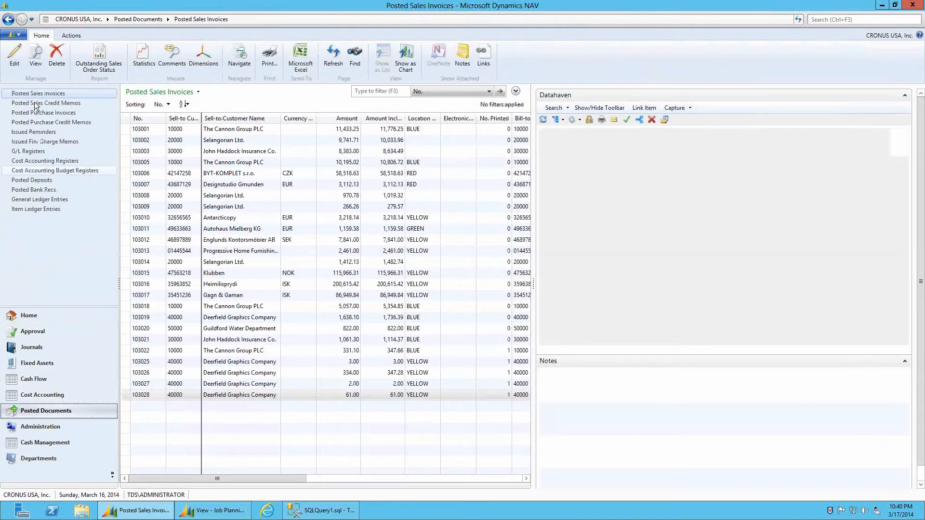
left_click(38, 112)
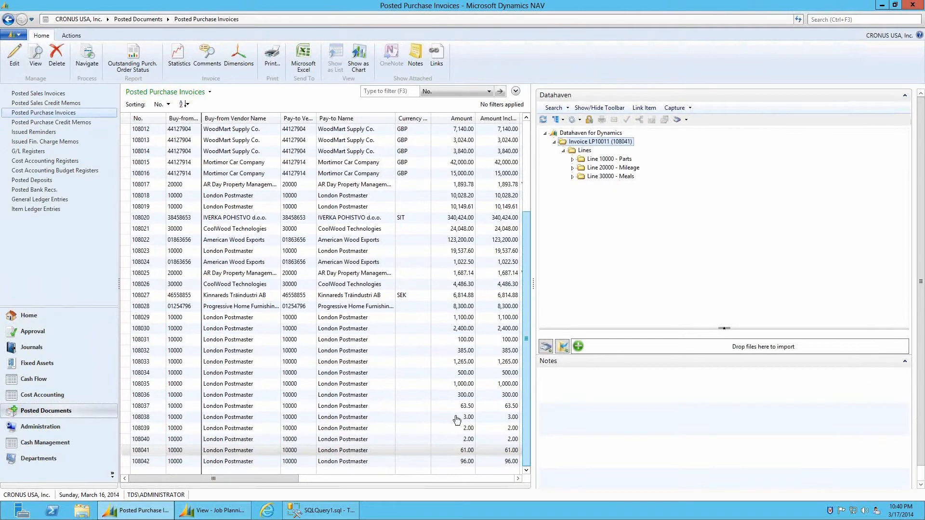
Select posted invoice 108042 and expand Lines 10000, 20000 and 30000 in the Datahaven factbox
left_click(151, 461)
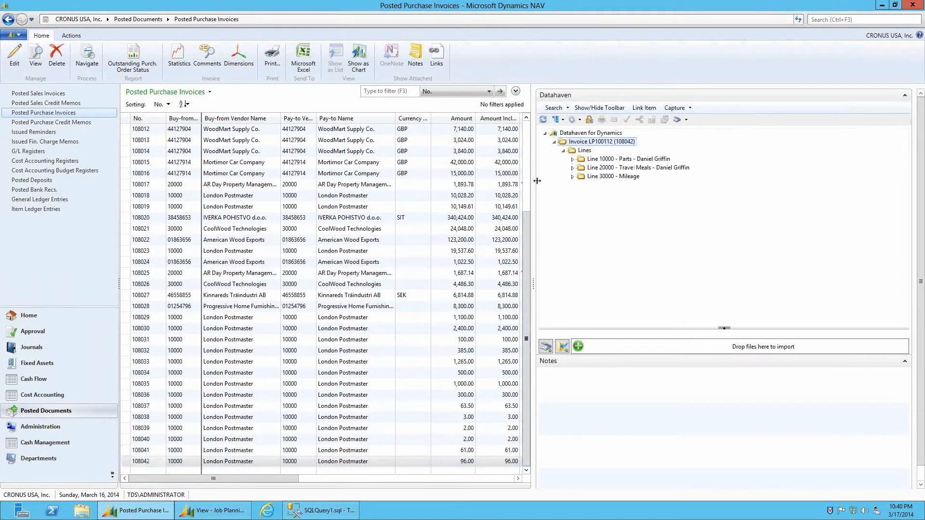
left_click(573, 159)
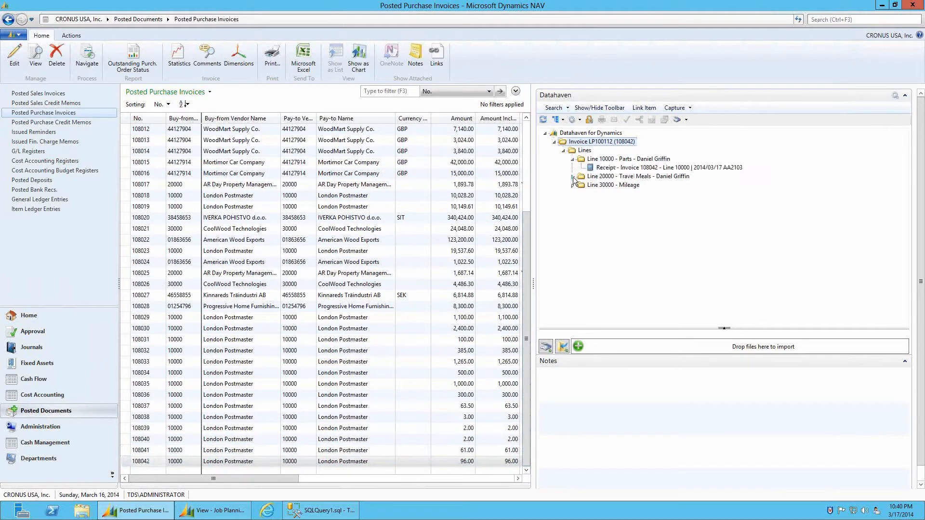
left_click(573, 178)
left_click(572, 194)
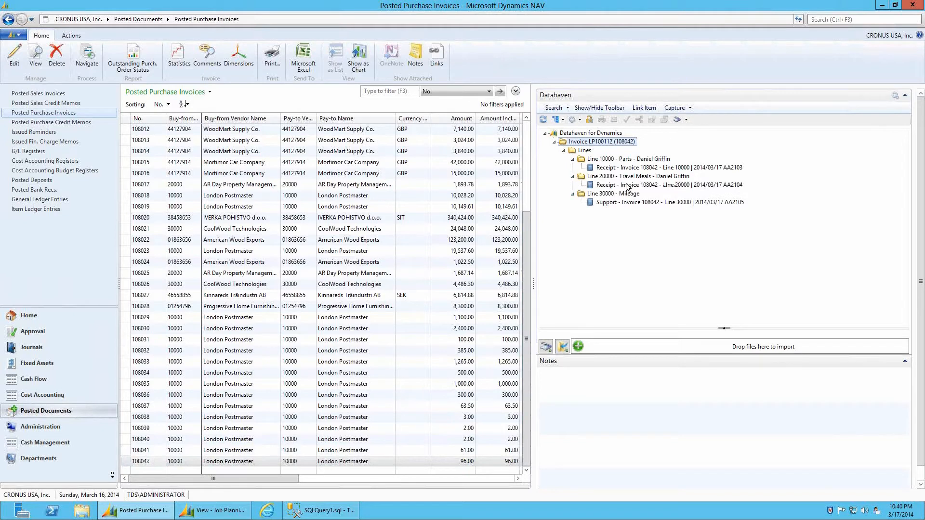
Review both receipts and the Mileage support document, then return to the Purchase Invoices list
left_click(640, 167)
left_click(643, 185)
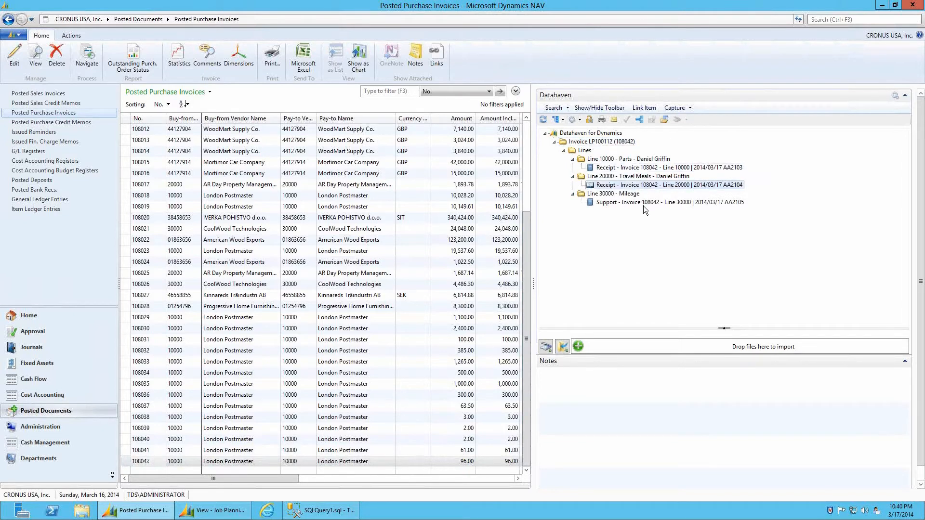
left_click(643, 203)
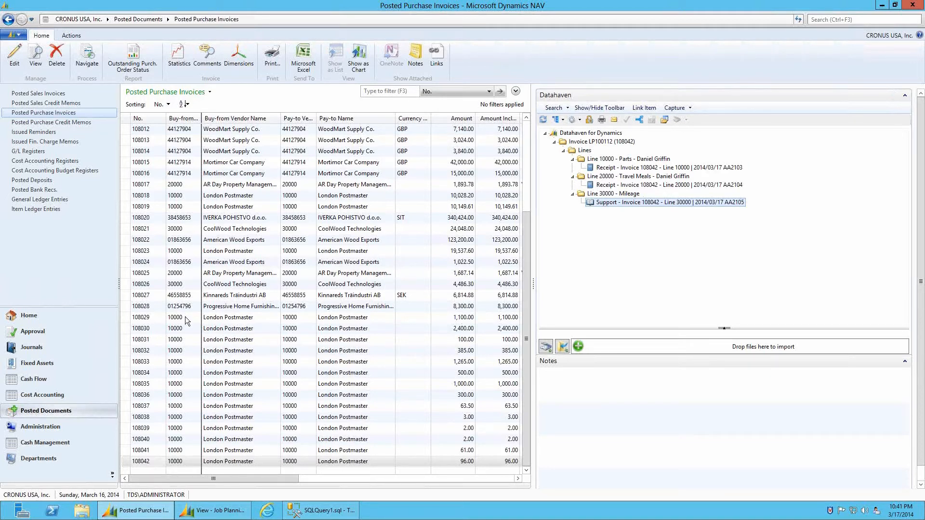
left_click(50, 315)
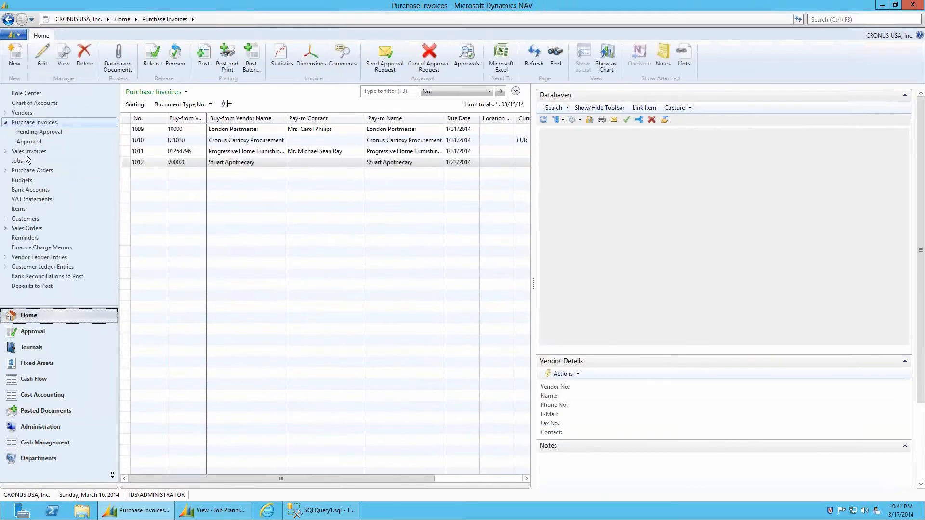
Open the DEERFIELD job card from the Jobs list, maximize it, and show its Ledger Entries
left_click(26, 162)
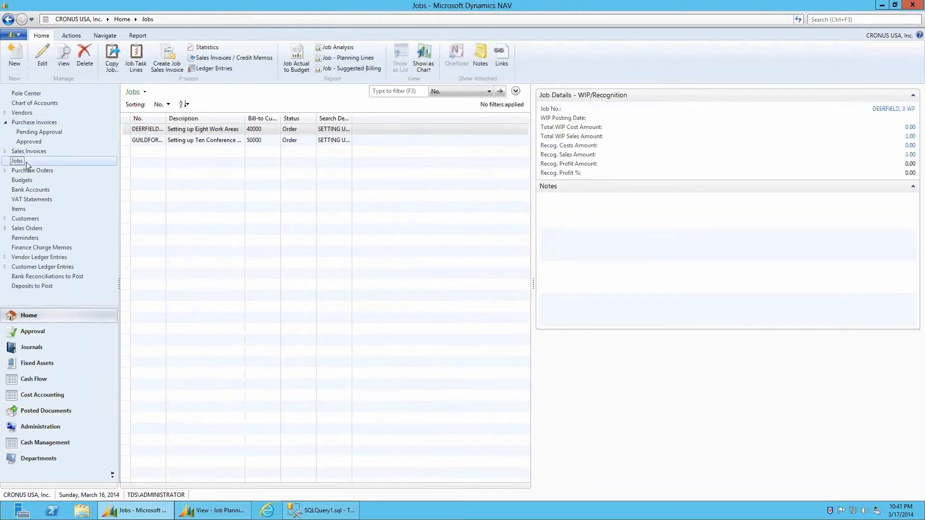
double_click(161, 130)
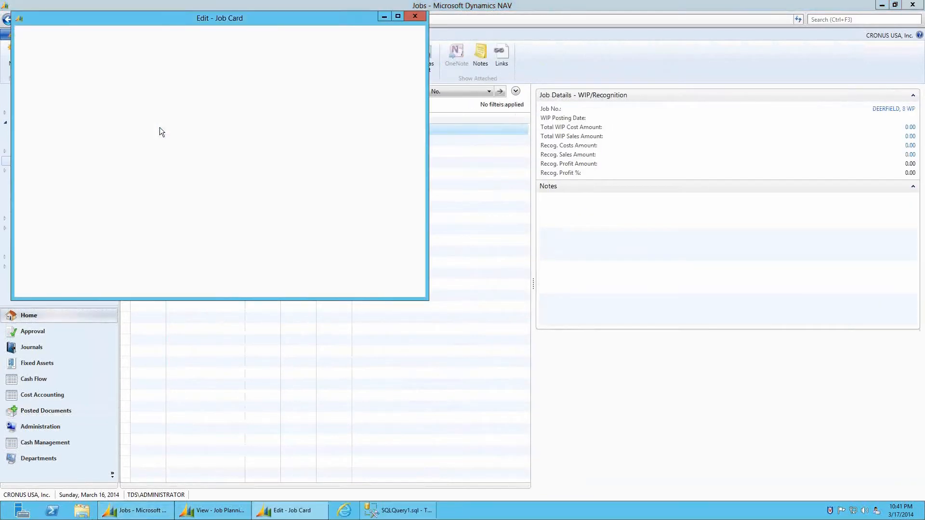
double_click(187, 14)
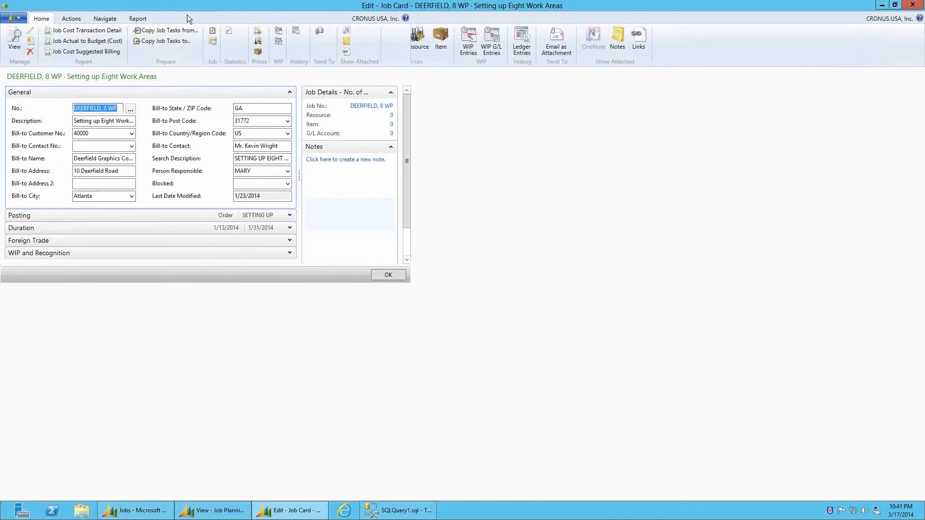
left_click(521, 45)
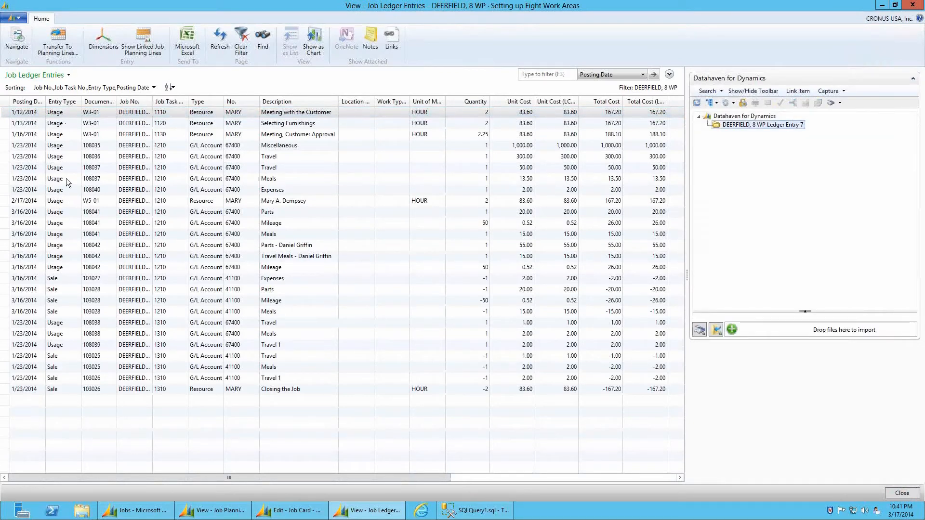
left_click(61, 245)
left_click(62, 256)
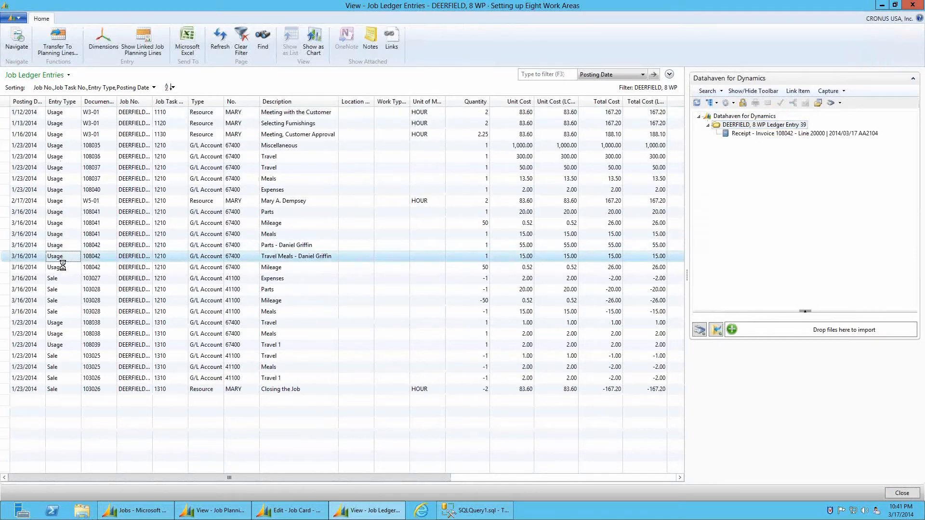
left_click(62, 268)
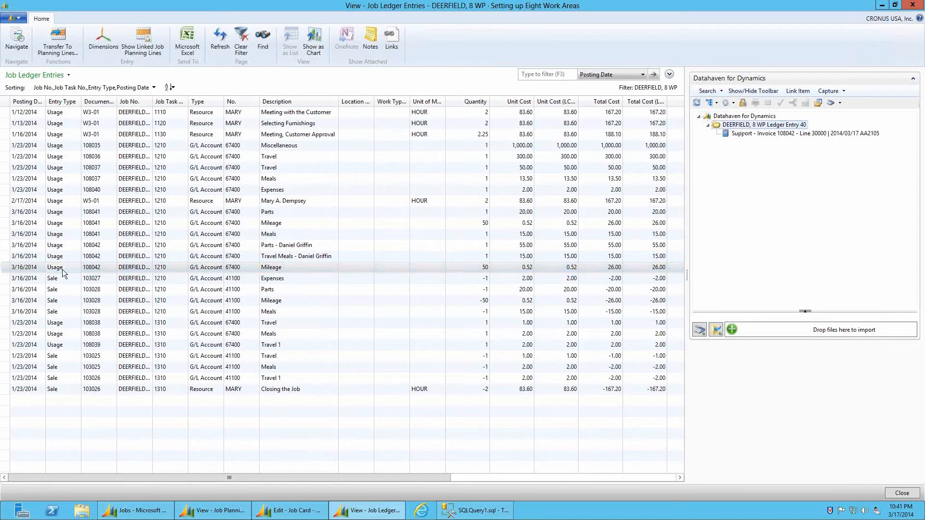
left_click(63, 247)
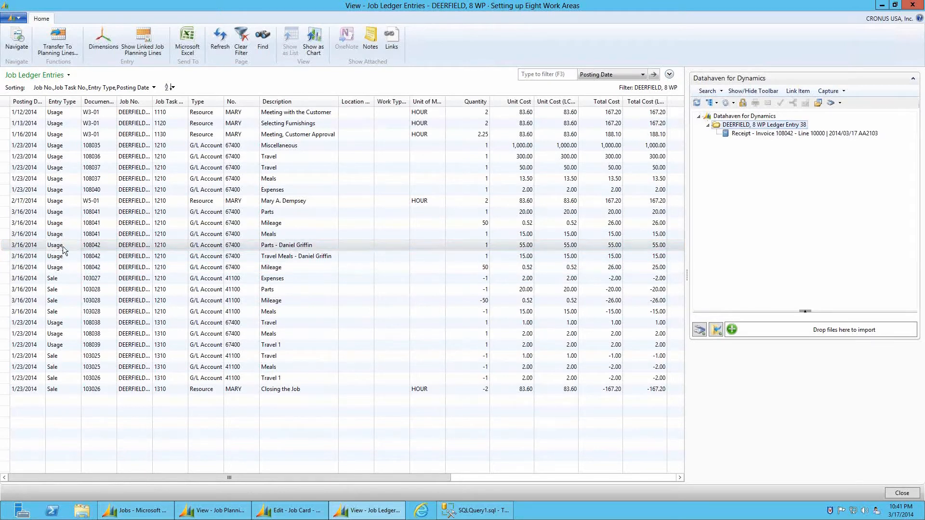
left_click(750, 133)
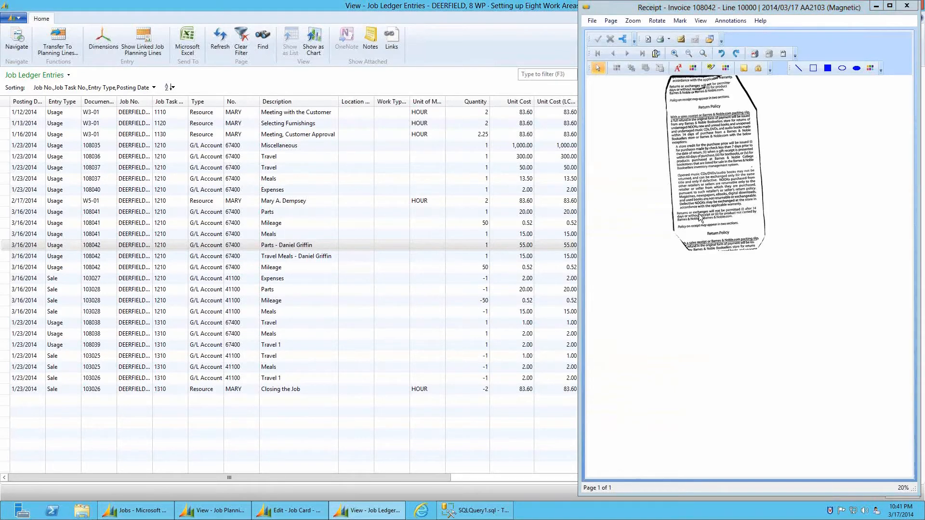
double_click(586, 8)
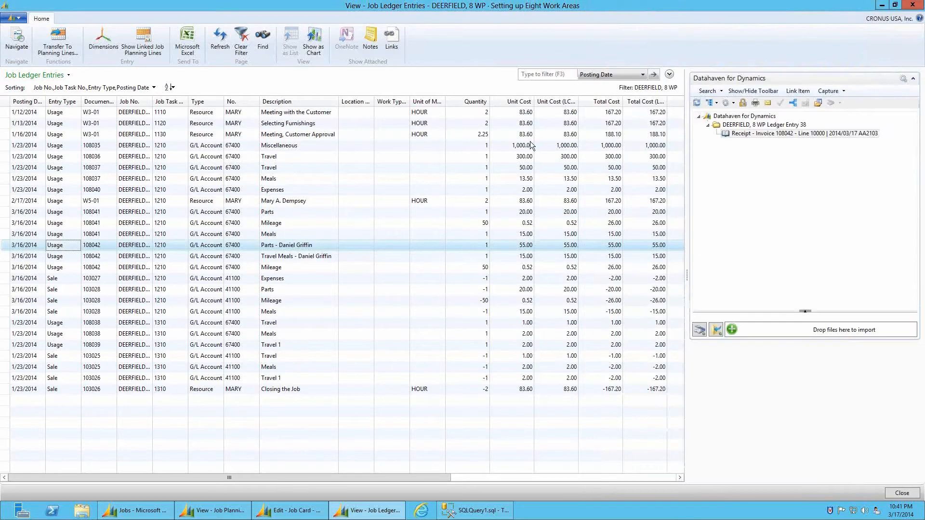
left_click(42, 255)
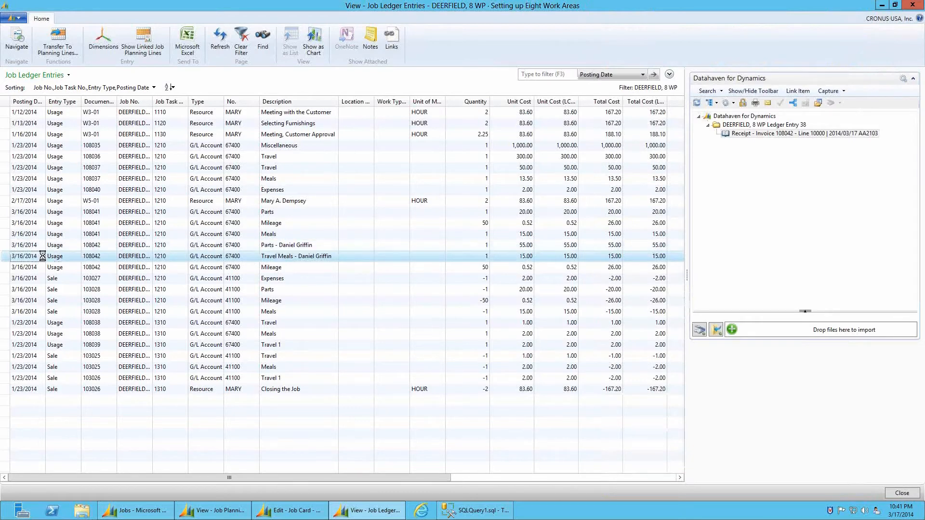
left_click(44, 268)
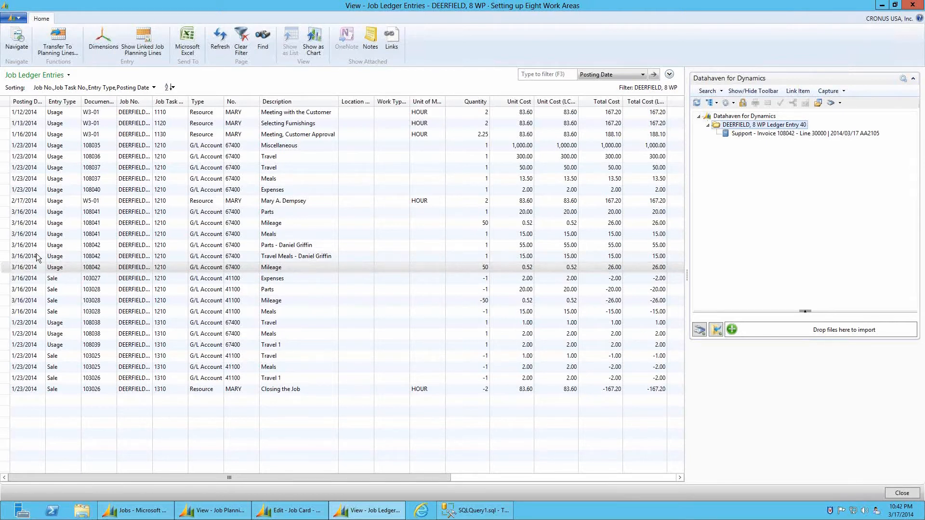
left_click(34, 259)
key("Down")
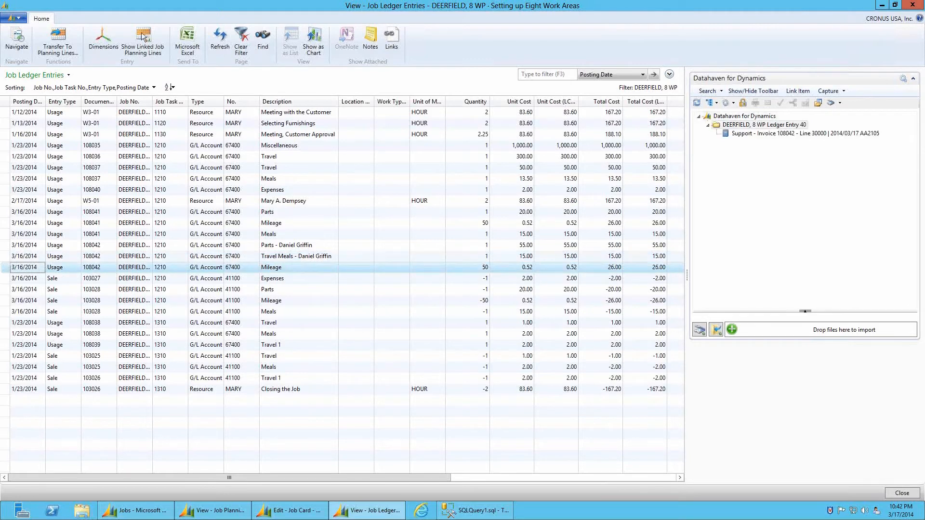
Close the ledger entries, open DEERFIELD's Job Planning Lines, browse the 108042 lines, and maximize the window
double_click(9, 5)
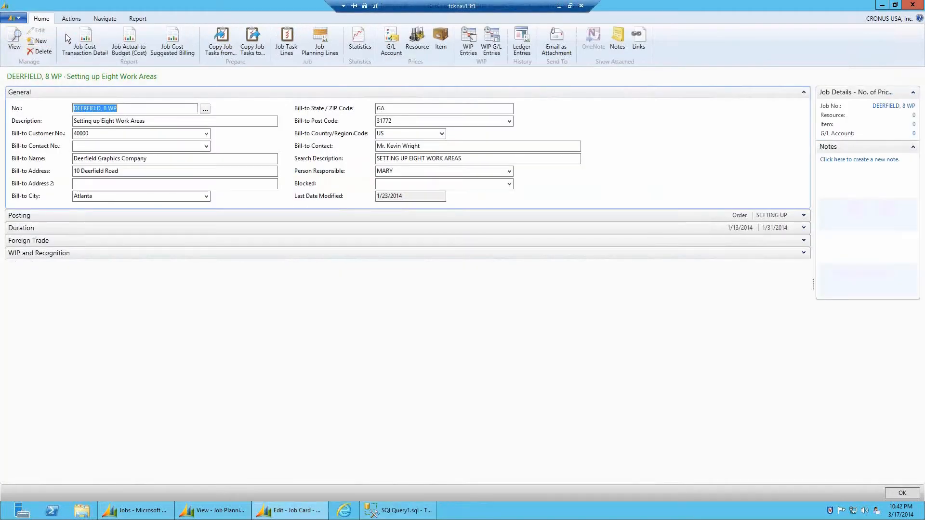
left_click(323, 44)
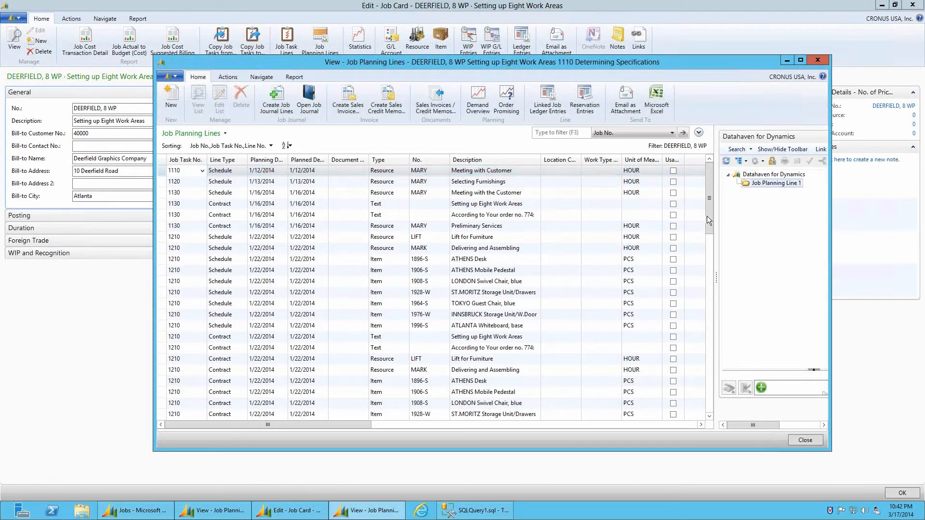
left_click_drag(709, 213, 732, 331)
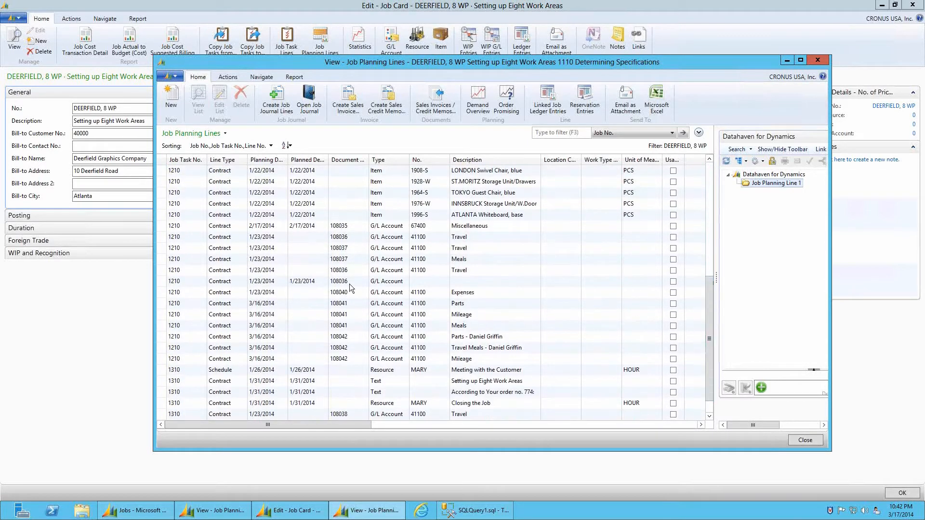
left_click(244, 337)
left_click(252, 348)
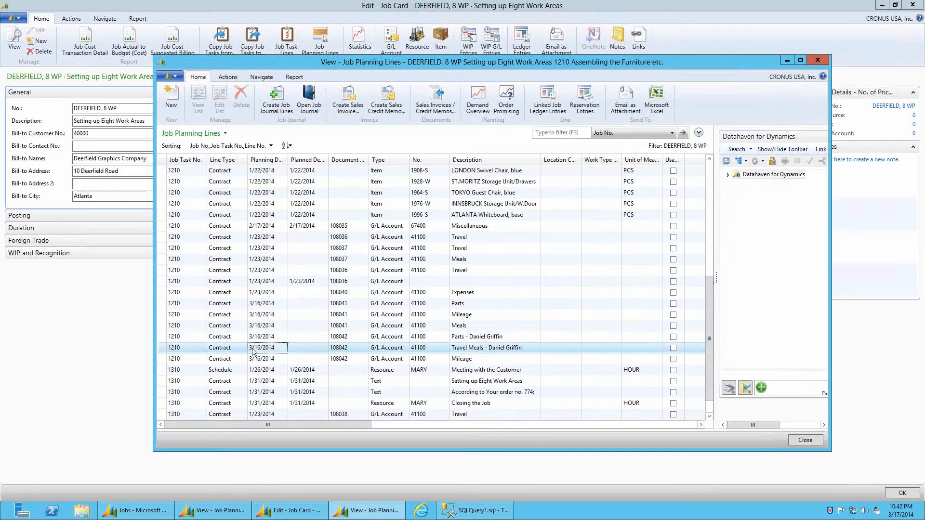
double_click(598, 63)
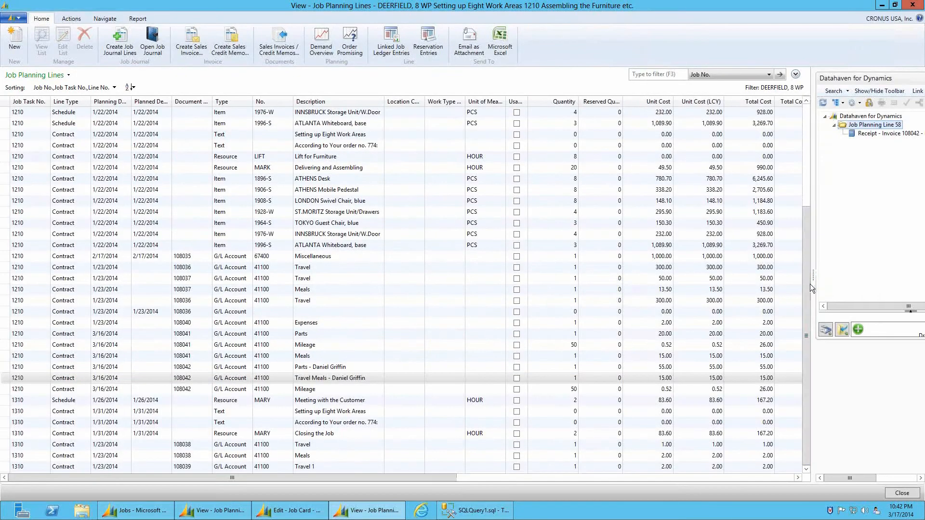
Widen the Datahaven pane and preview attachments on the 108042 Parts, Travel Meals and Mileage lines
left_click_drag(814, 280, 670, 293)
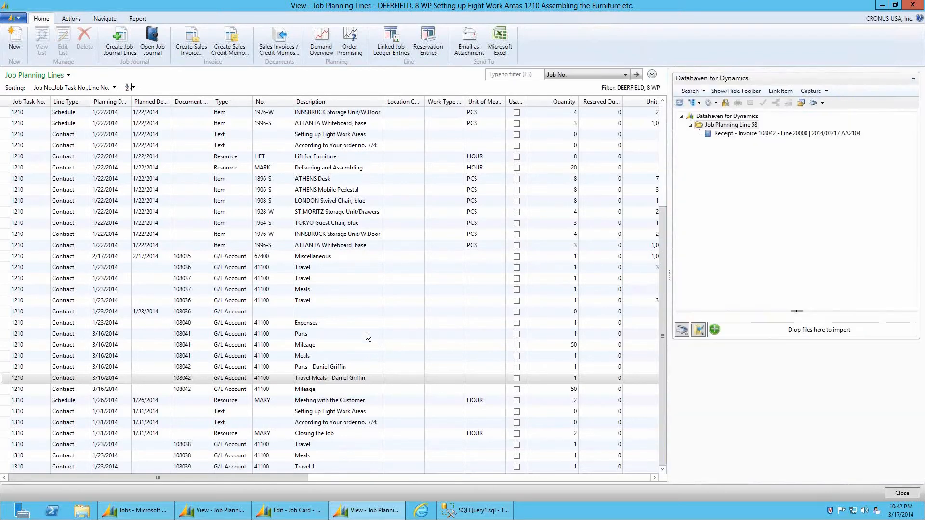
left_click(203, 369)
left_click(201, 377)
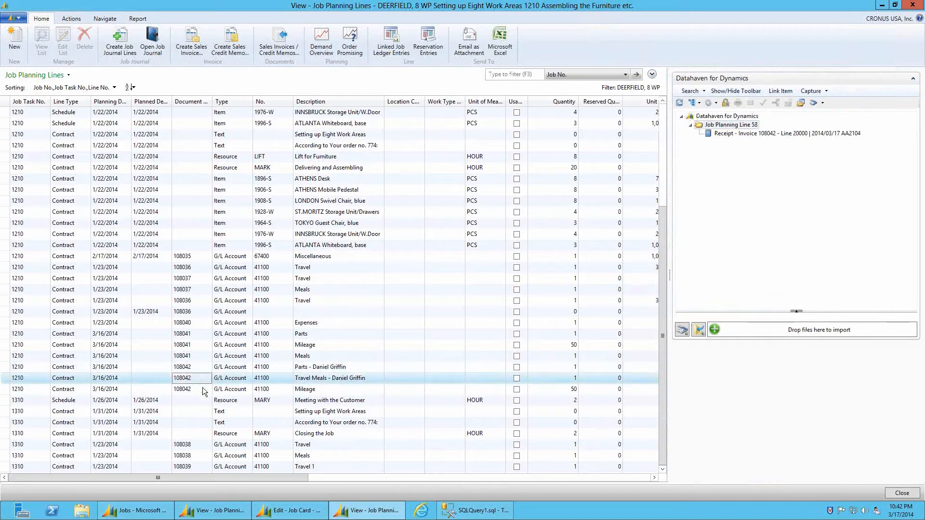
left_click(202, 389)
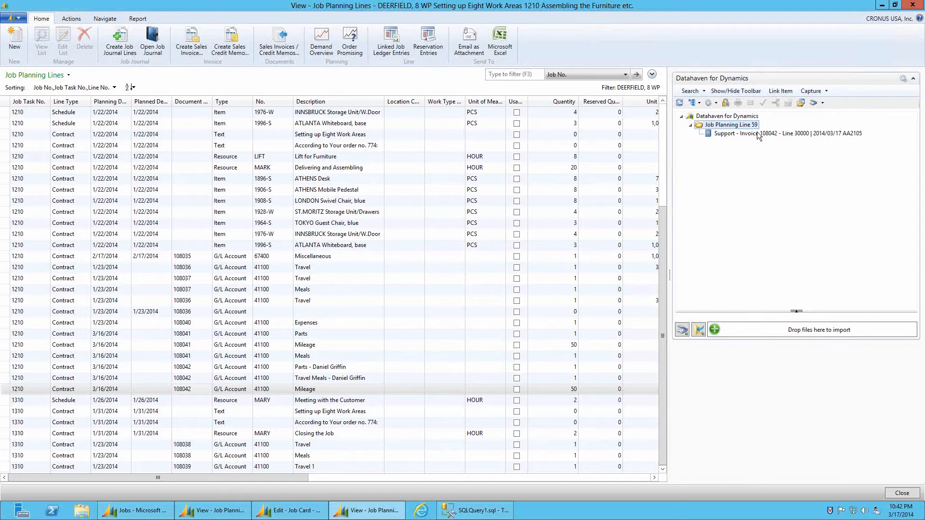
left_click(326, 369)
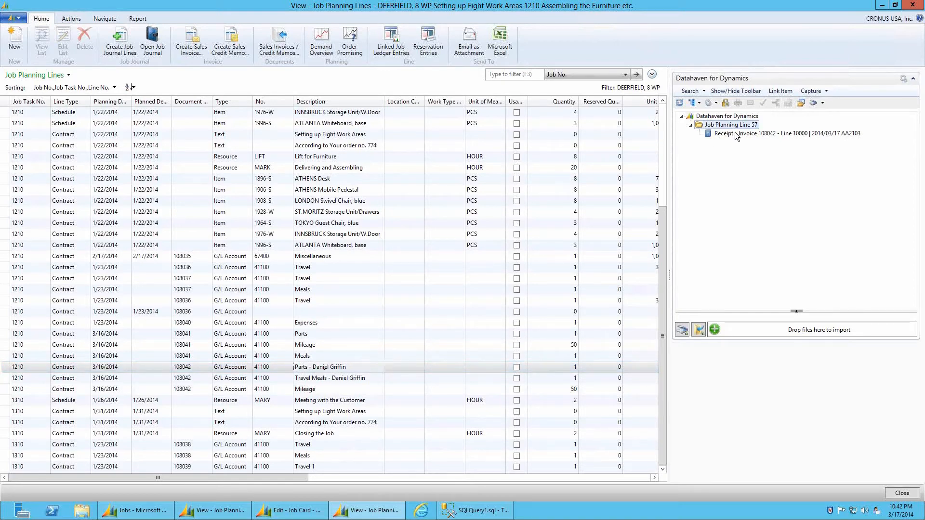
Import Receipt 2 as a Receipt document on the 108042 Parts planning line, then switch to Jobs
left_click(699, 330)
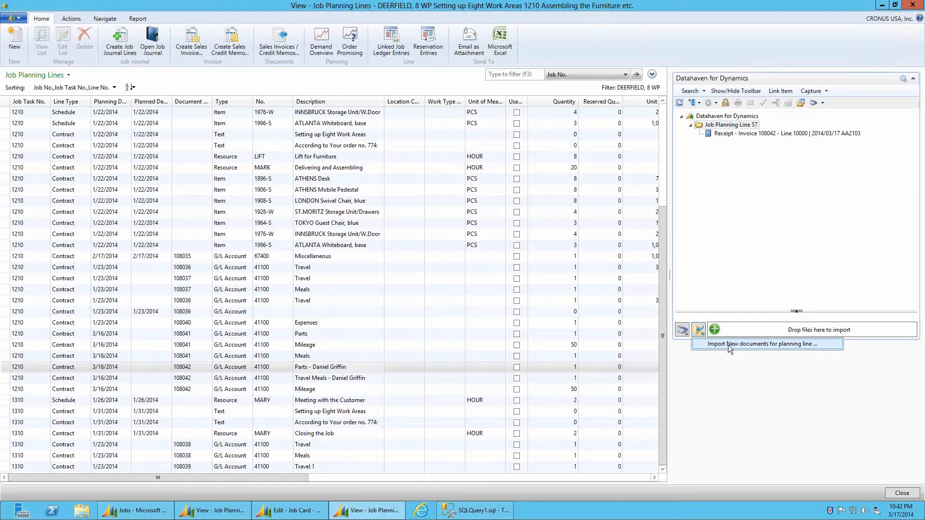
left_click(728, 345)
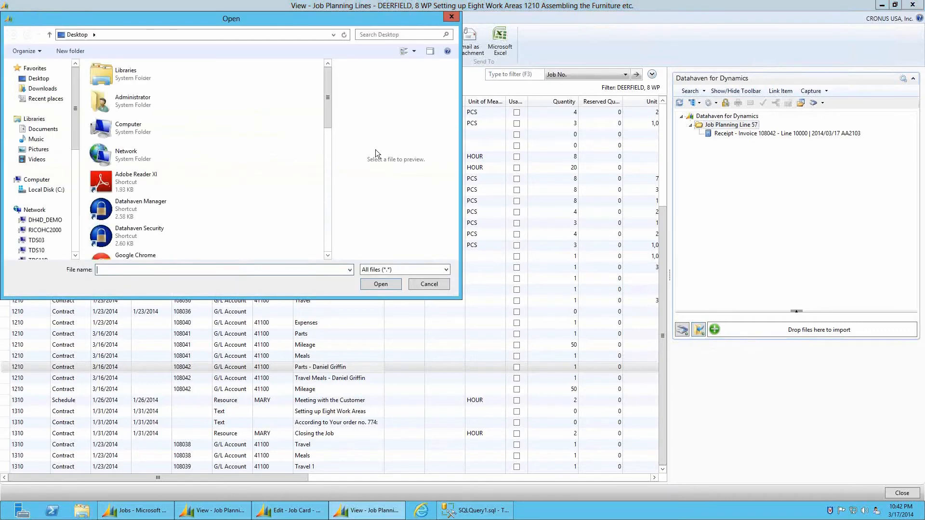
left_click_drag(325, 103, 333, 239)
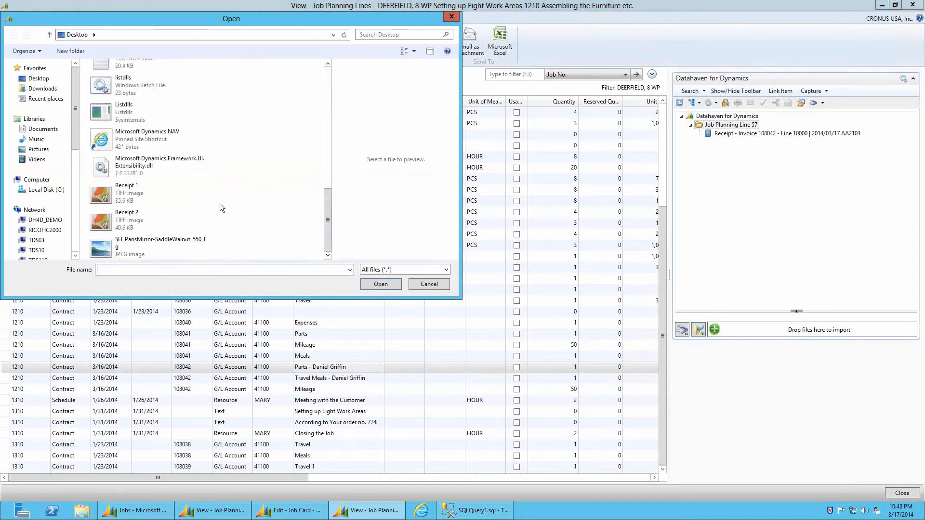
double_click(133, 222)
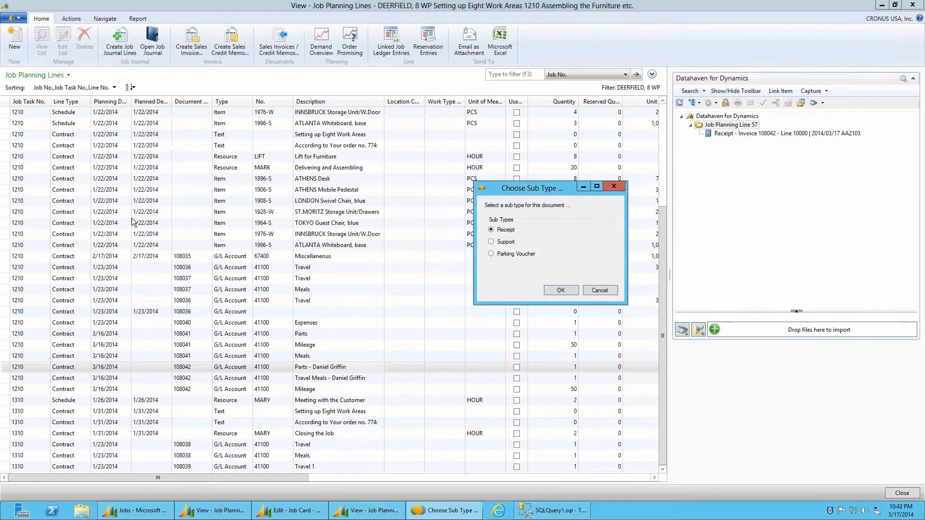
left_click(561, 290)
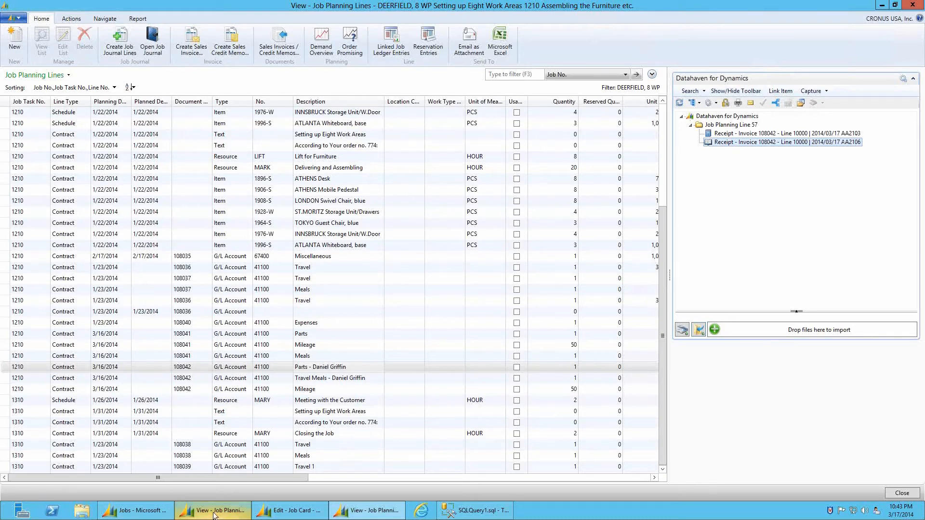
left_click(146, 513)
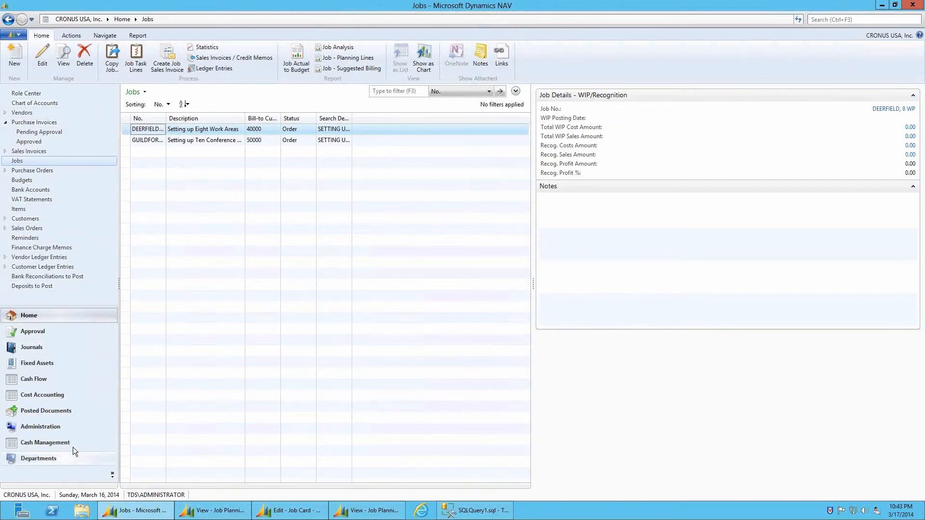
Verify posted invoice 108042's Line 10000 - Parts holds a second receipt, AA2106, then return to planning lines
left_click(62, 414)
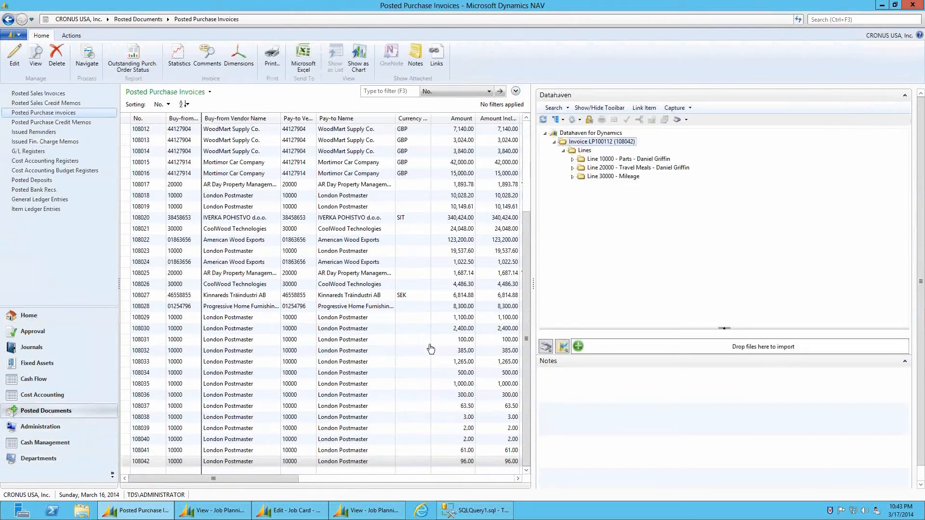
left_click(572, 167)
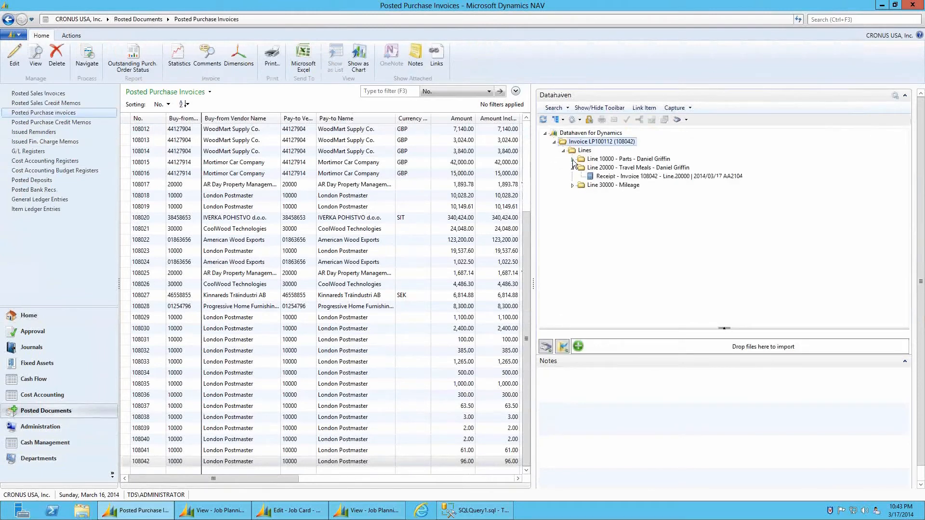
left_click(572, 159)
left_click(625, 175)
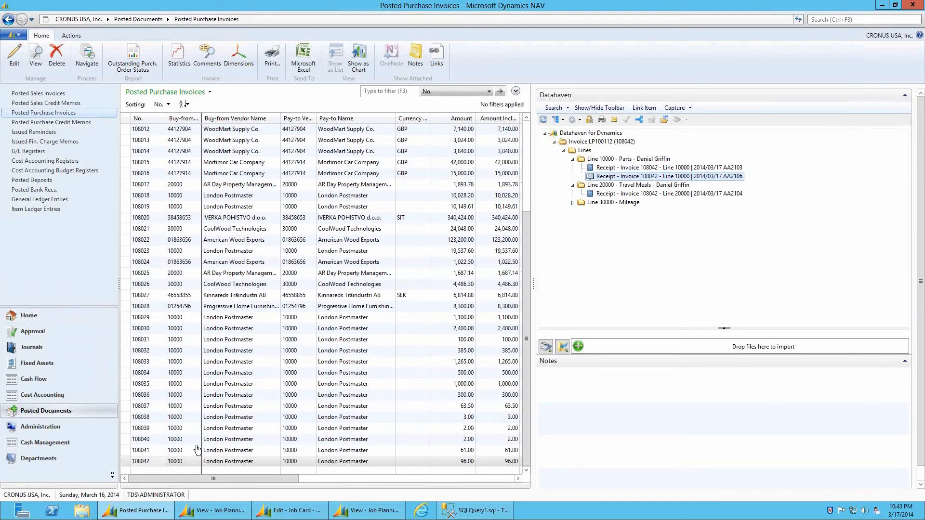
left_click(229, 512)
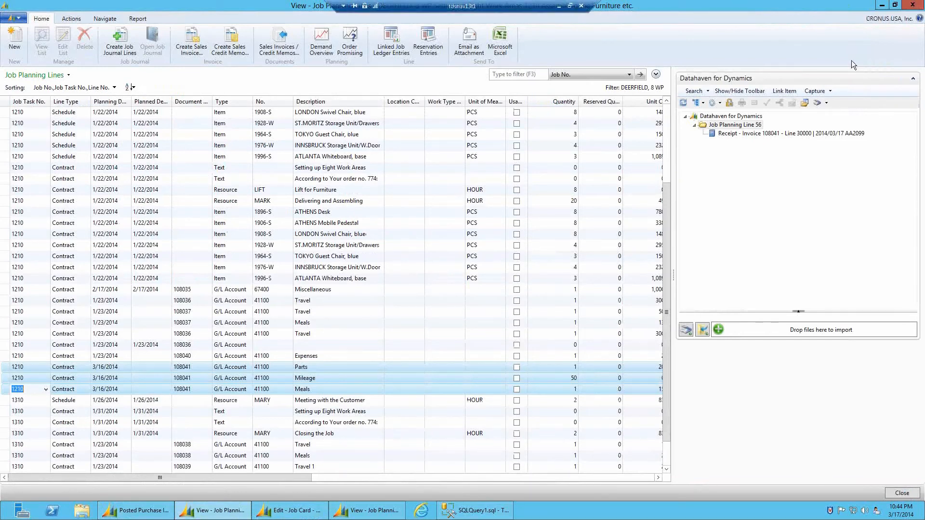
Close the duplicate planning lines window and select the Parts, Travel Meals and Mileage lines
left_click(912, 5)
left_click(297, 513)
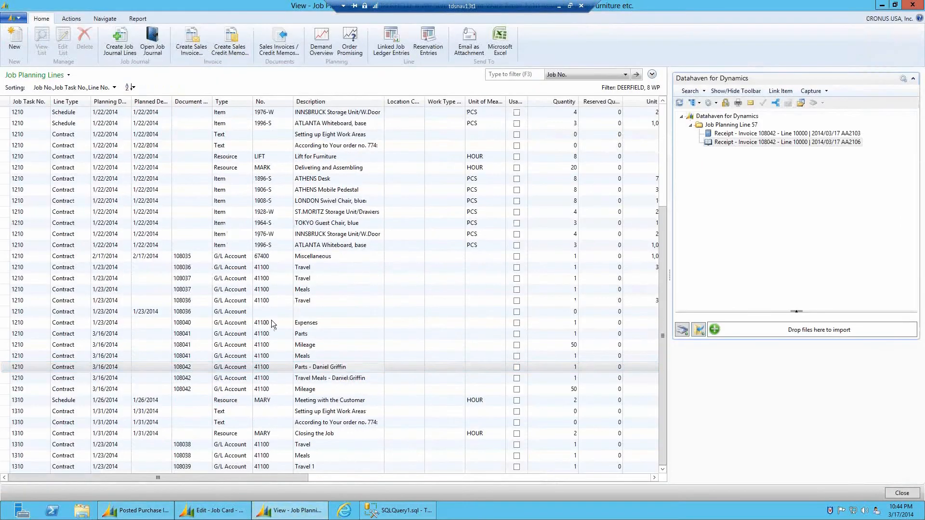
left_click(37, 378)
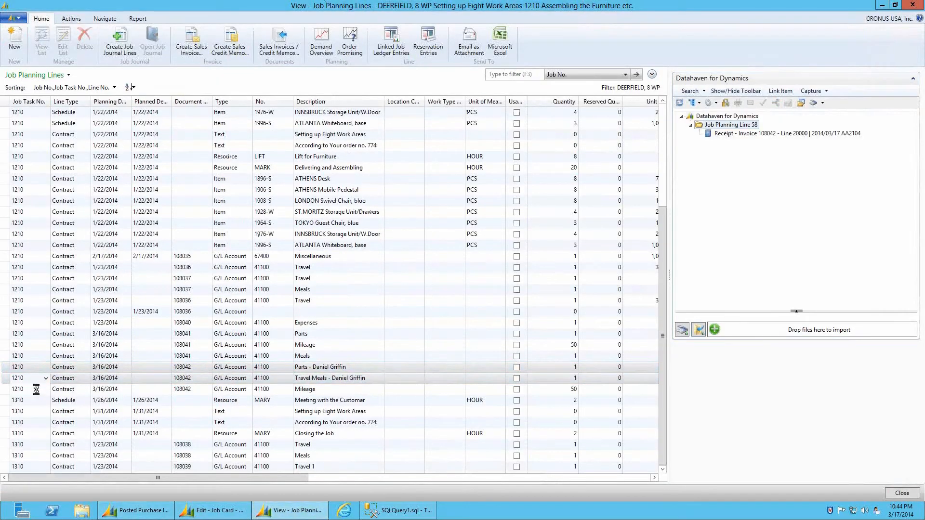
left_click(36, 389, "shift")
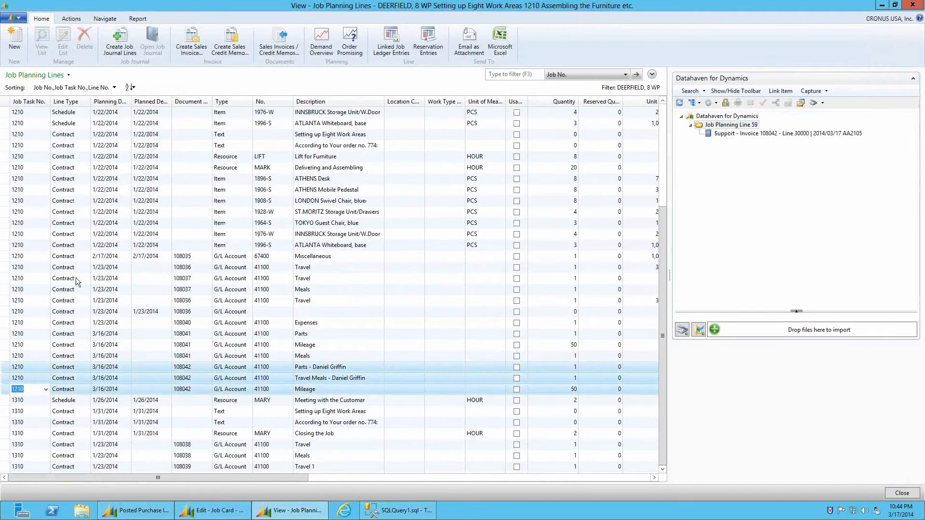
Create a new sales invoice from the selected lines with posting date 3/16/2014, then close the window
left_click(198, 48)
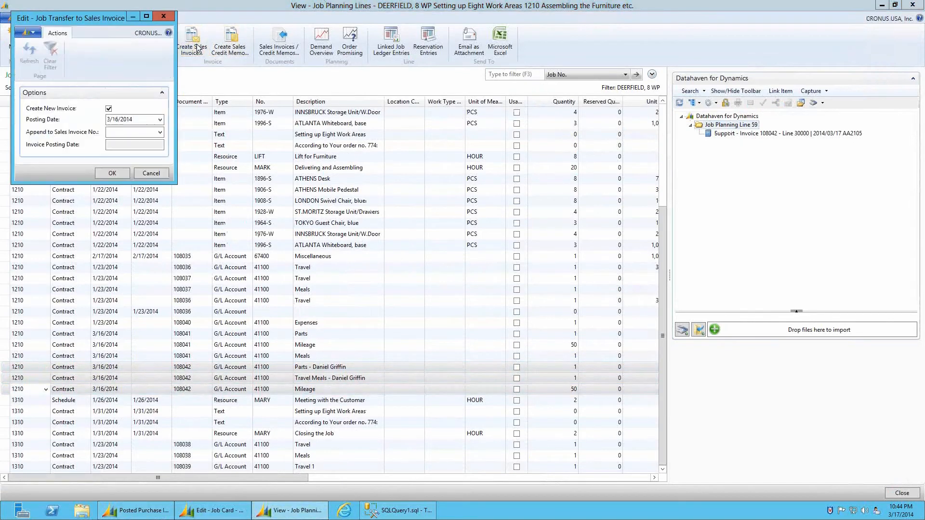
left_click(119, 177)
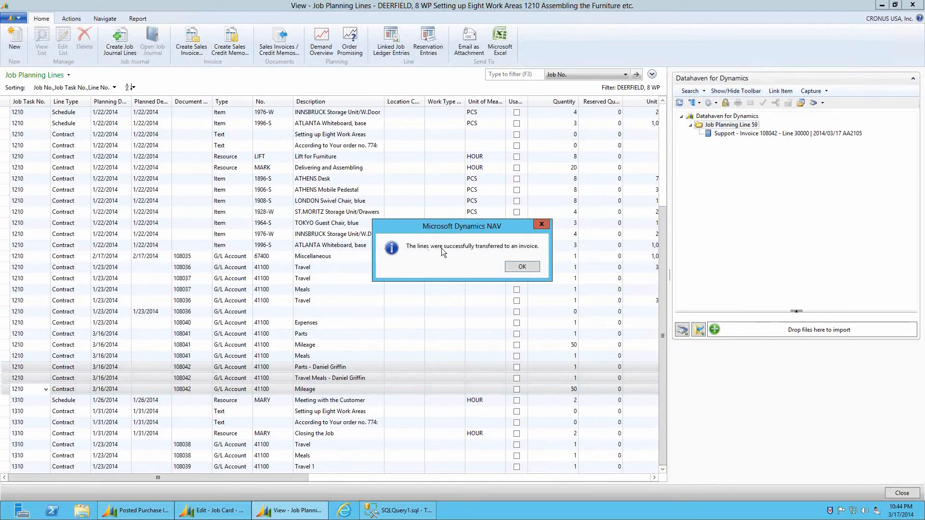
left_click(523, 266)
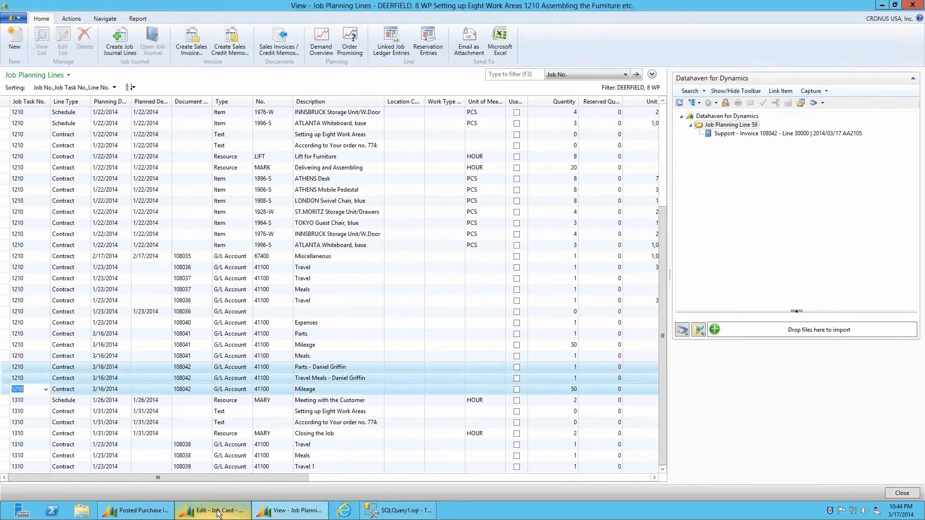
mouse_move(166, 512)
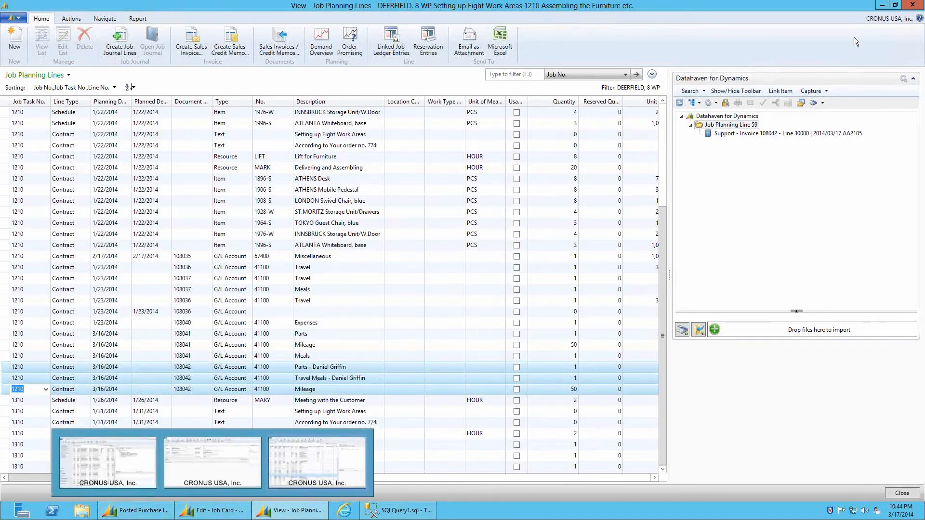
left_click(361, 440)
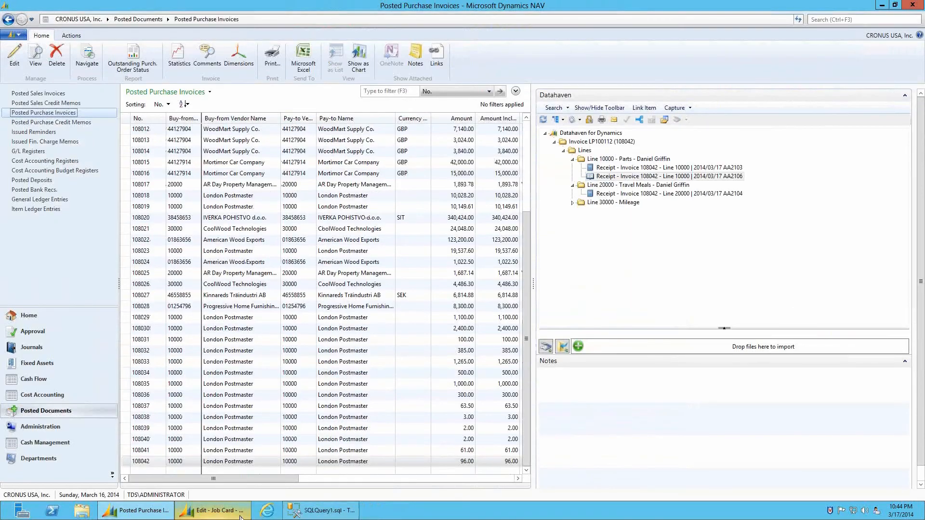
Close the Edit - Job Card window and open the Sales Invoices list from Home
left_click(215, 510)
left_click(913, 5)
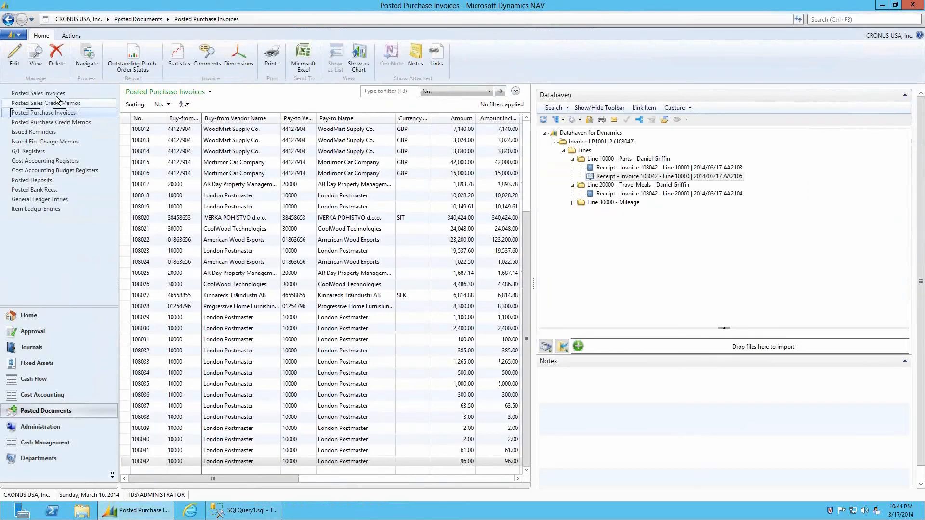
left_click(22, 319)
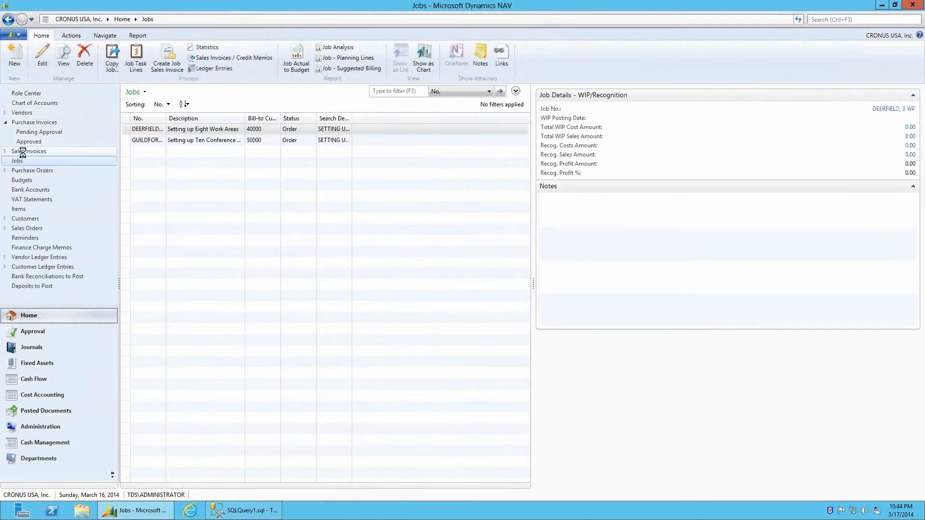
left_click(27, 151)
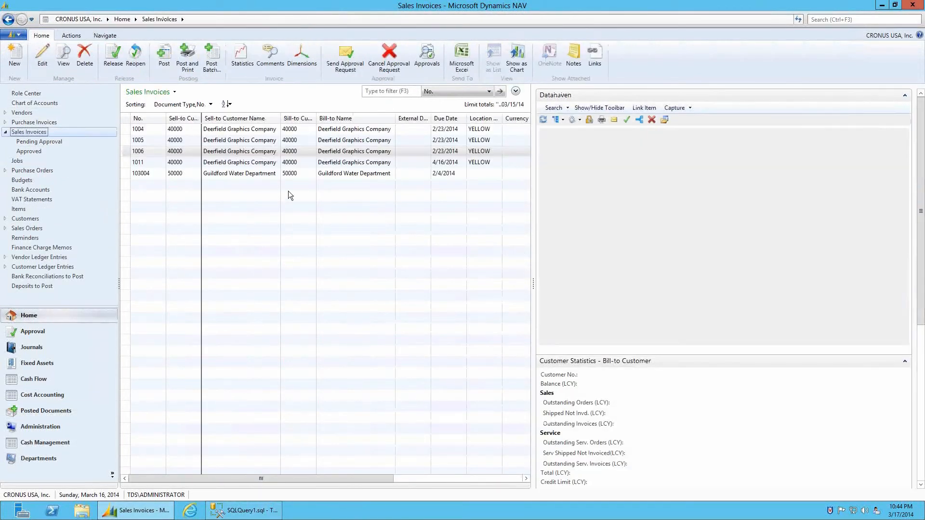
Select sales invoice 1011 and expand Job Line Support Lines 10000, 20000 and 30000 in Datahaven
left_click(153, 163)
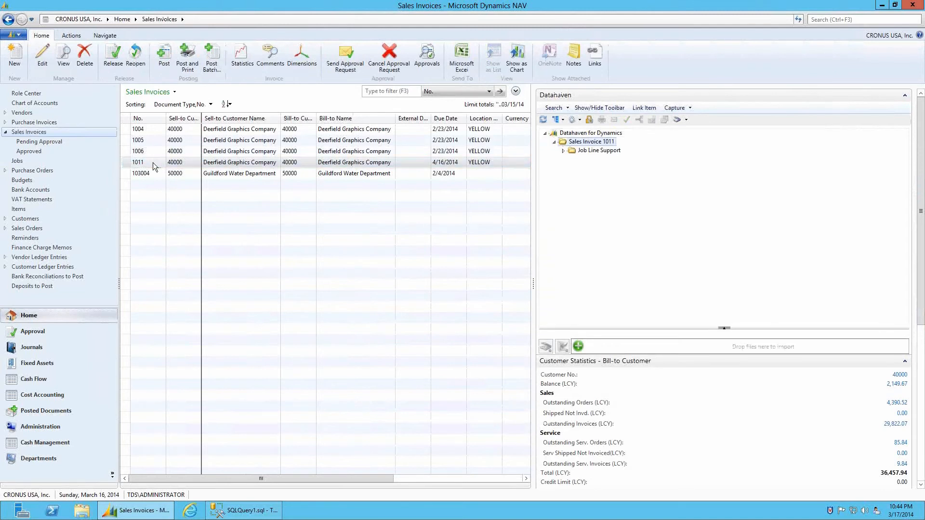
left_click(563, 151)
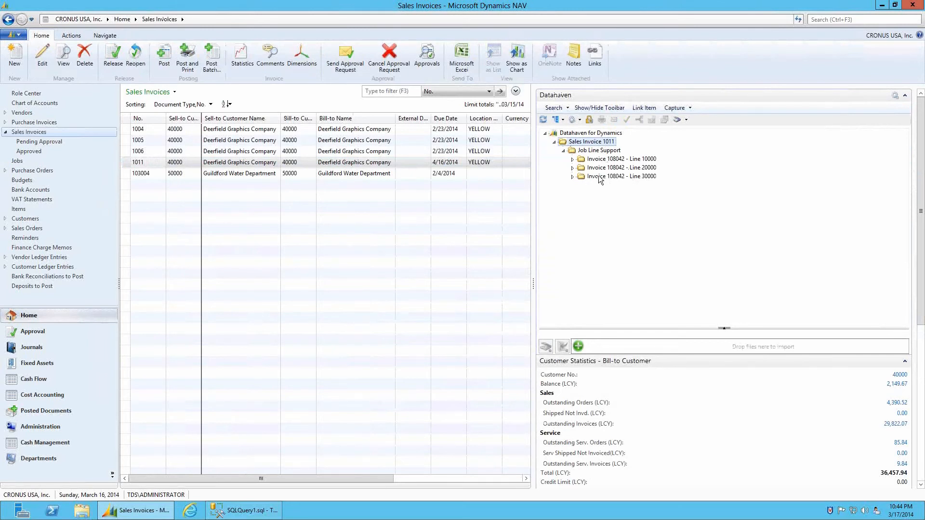
left_click(572, 160)
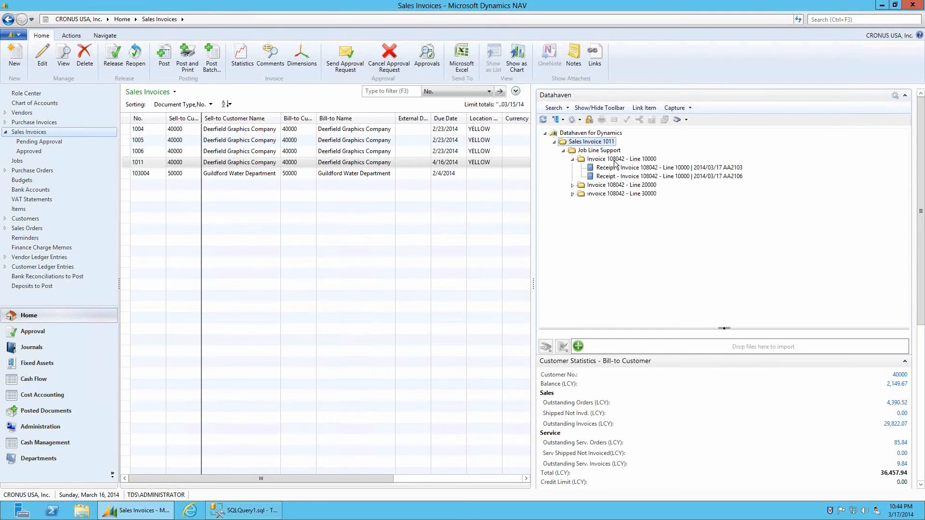
left_click(573, 185)
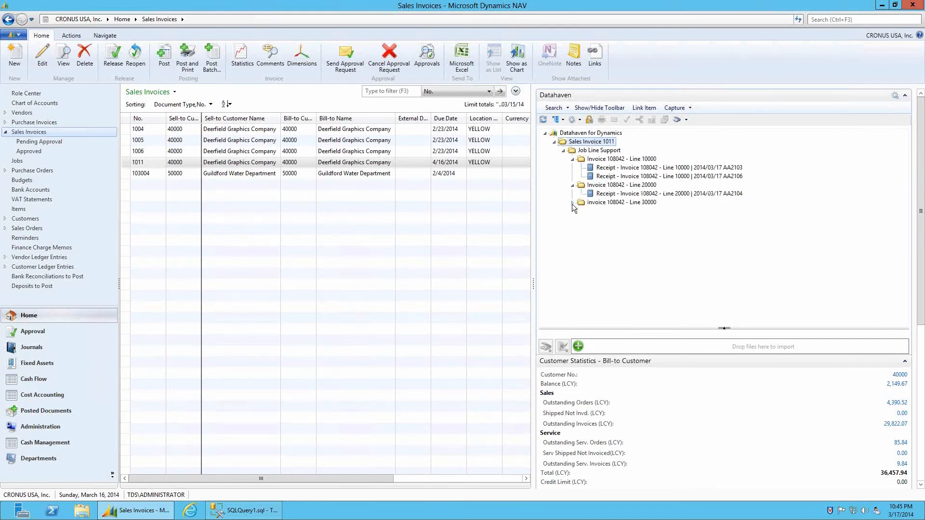
left_click(573, 204)
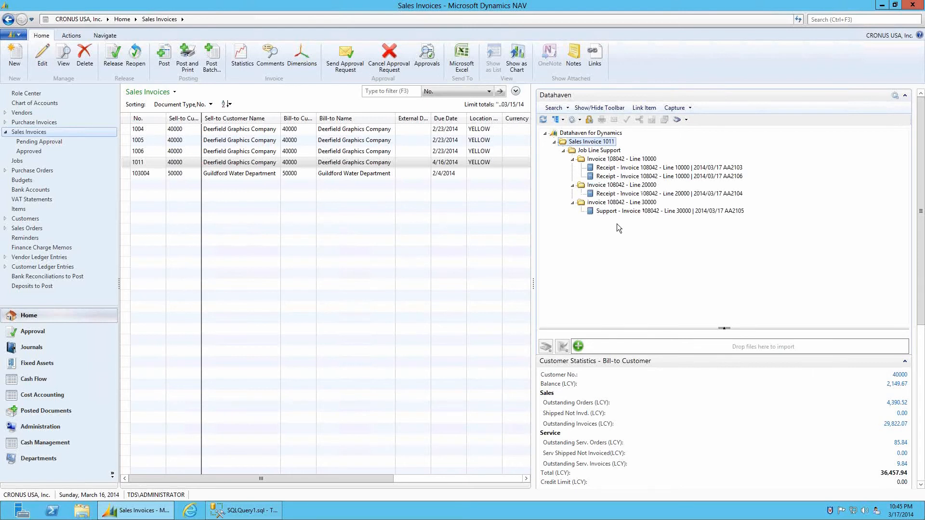
Post sales invoice 1011, confirm the posting, and go to the Posted Documents area
left_click(165, 57)
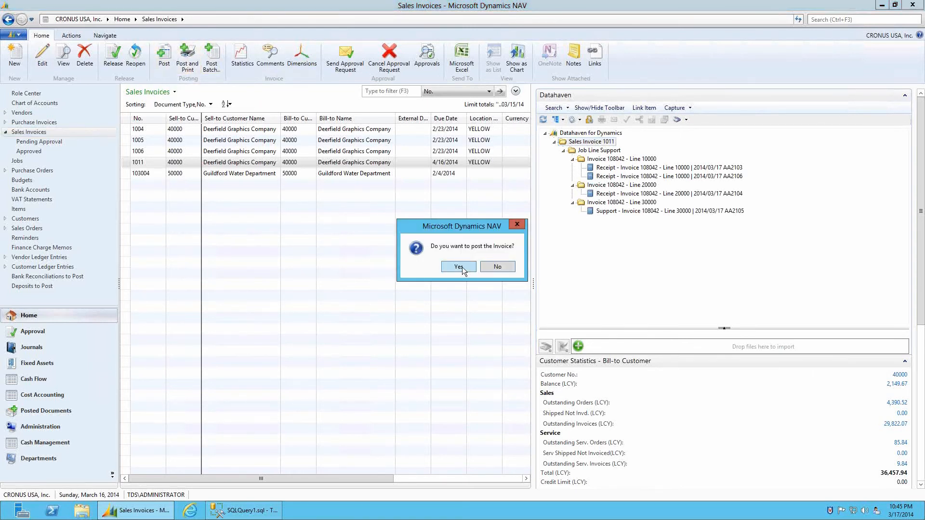
left_click(458, 266)
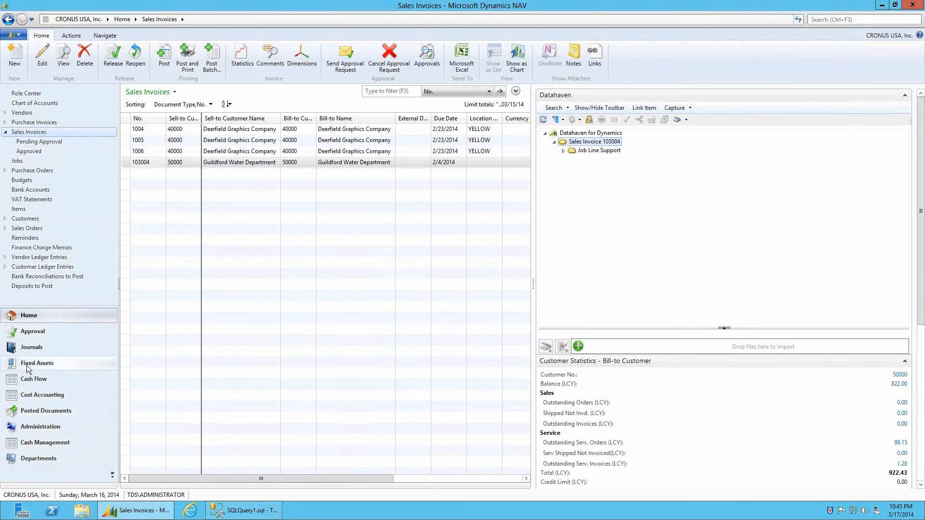
left_click(34, 411)
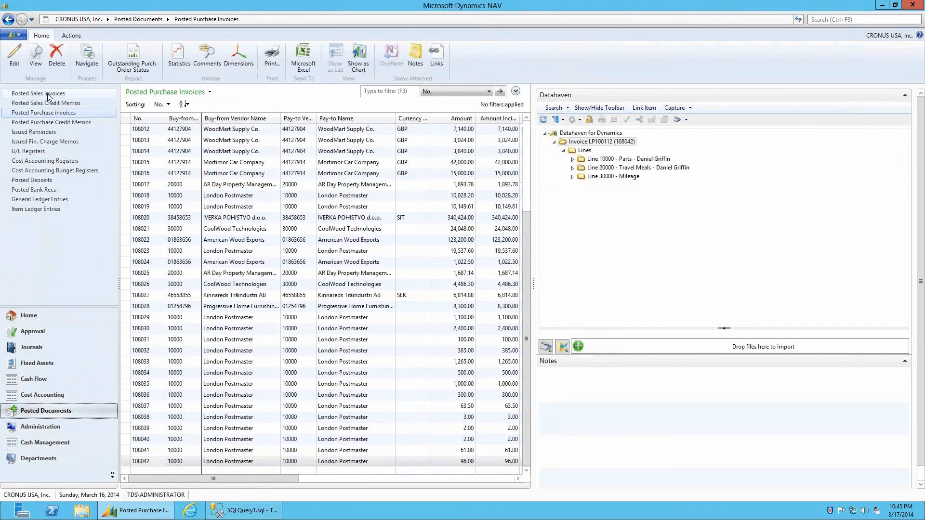
Select posted invoice 103029, expand Job Lines 10000, 20000 and 30000 in Datahaven, and open the invoice PDF
left_click(48, 94)
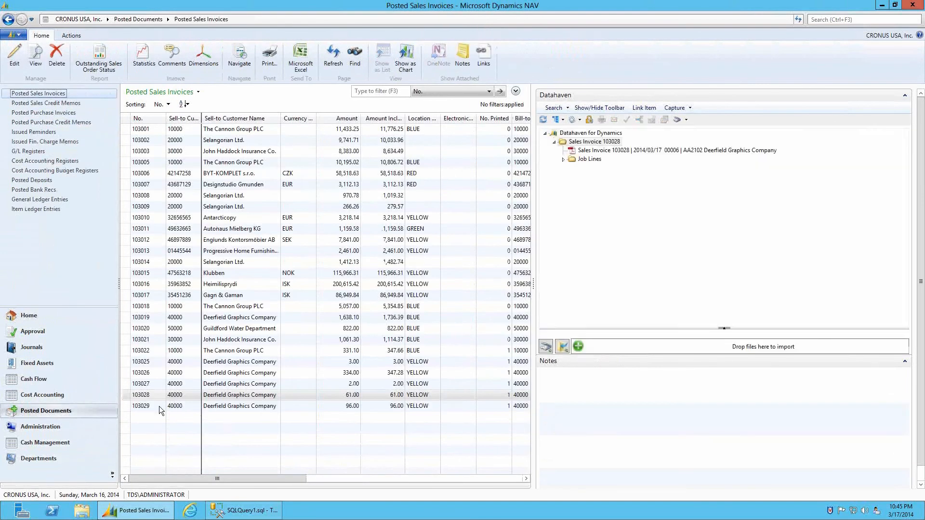
left_click(160, 406)
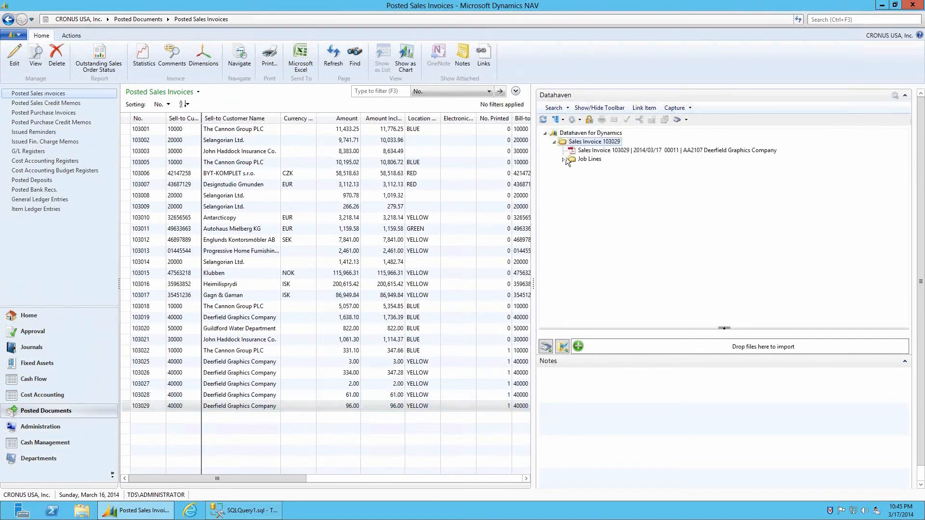
left_click(564, 160)
left_click(573, 168)
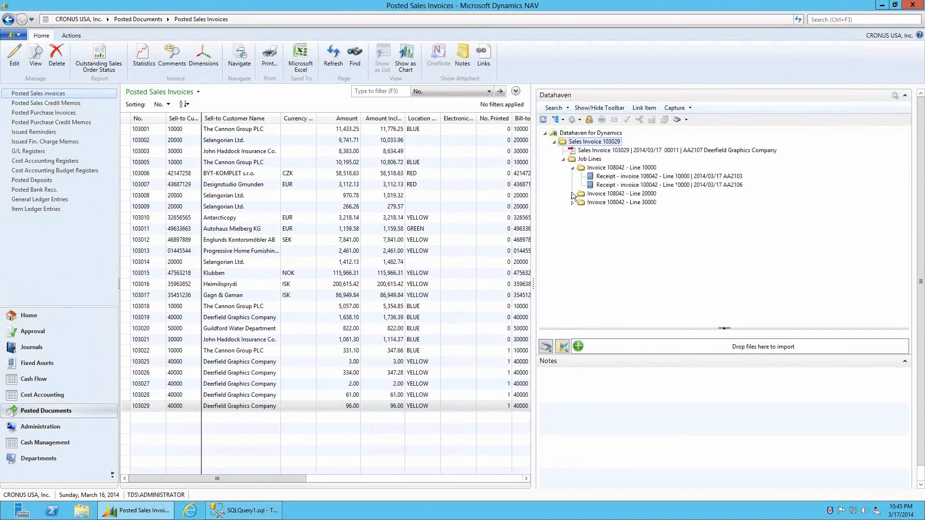
left_click(573, 194)
left_click(573, 211)
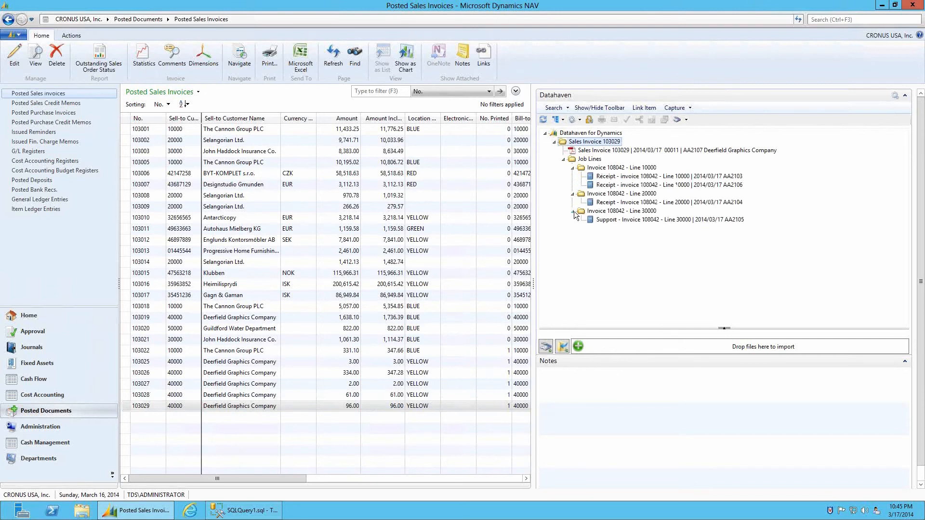
left_click(606, 152)
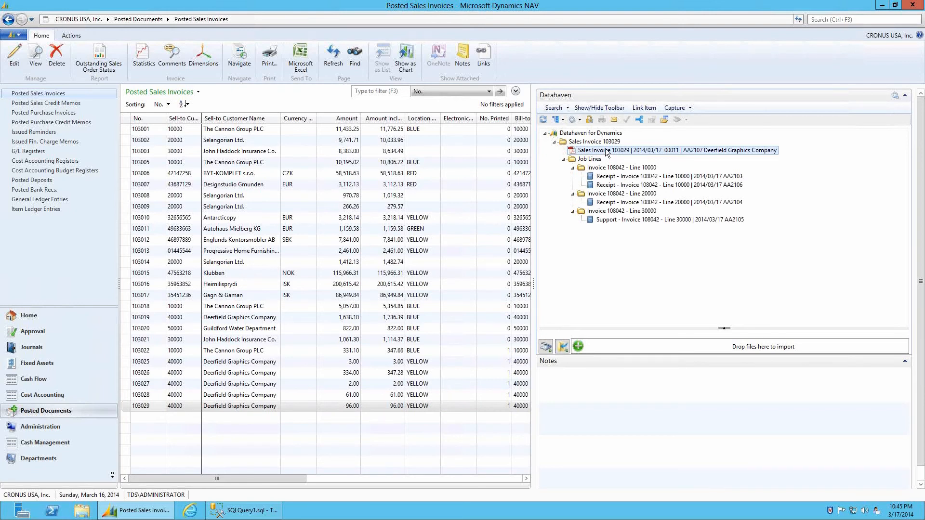
double_click(606, 151)
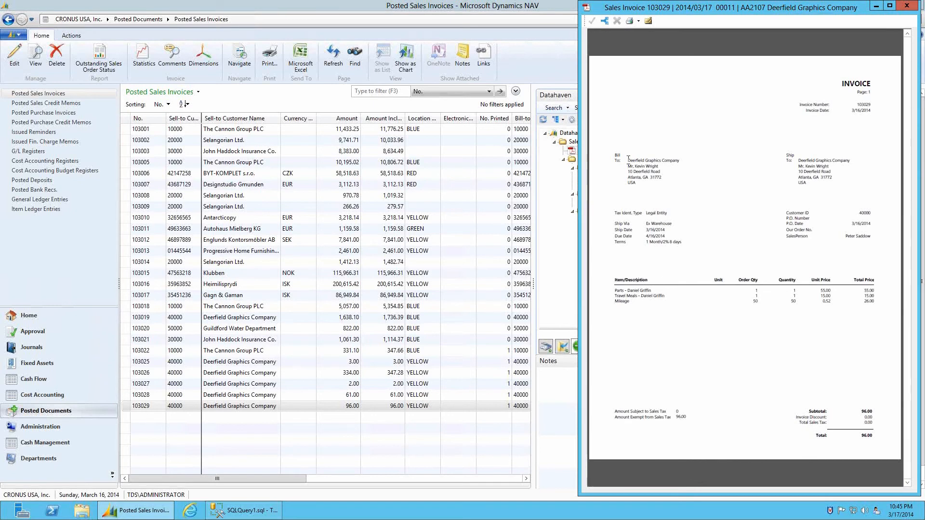
Close the Sales Invoice 103029 PDF viewer and reselect the Sales Invoice 103029 node in the Datahaven tree
double_click(587, 8)
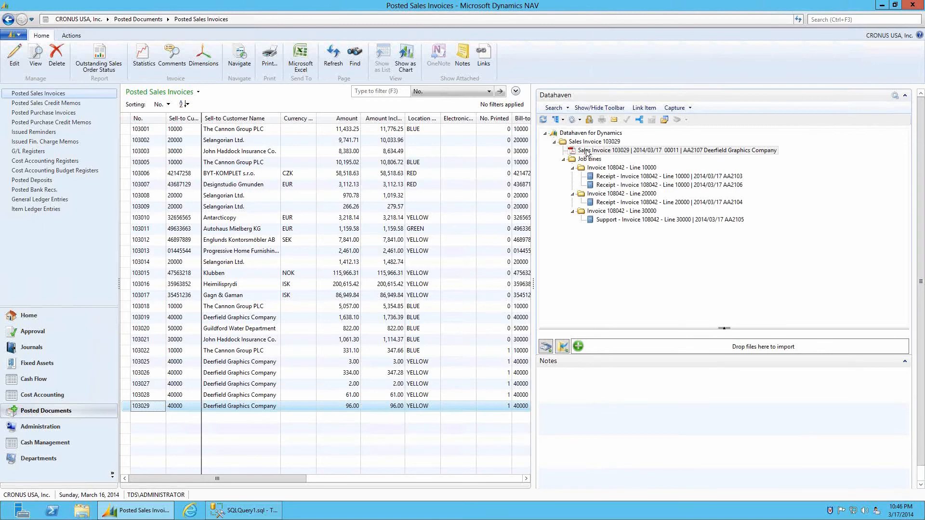
left_click(605, 178)
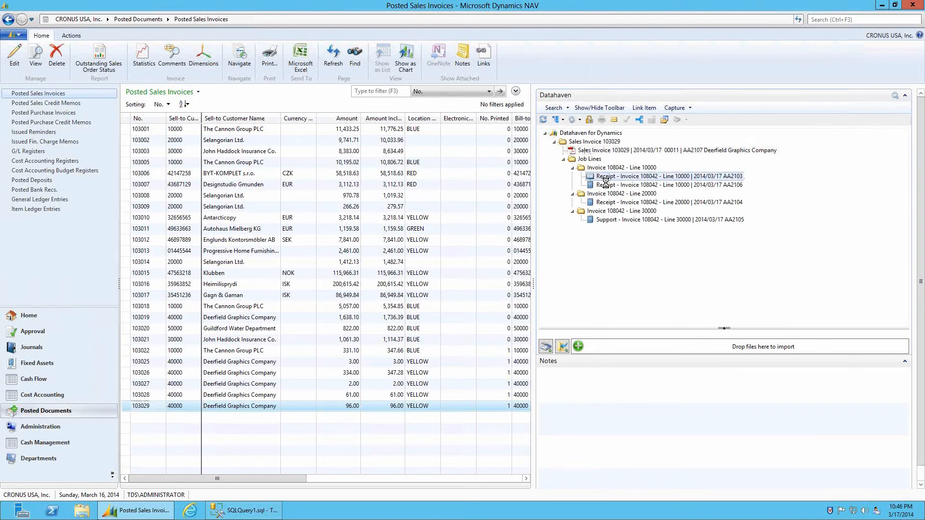
left_click(588, 143)
Mark the whole Sales Invoice 103029 tree with Marked Items > Mark Tree(s)
right_click(588, 143)
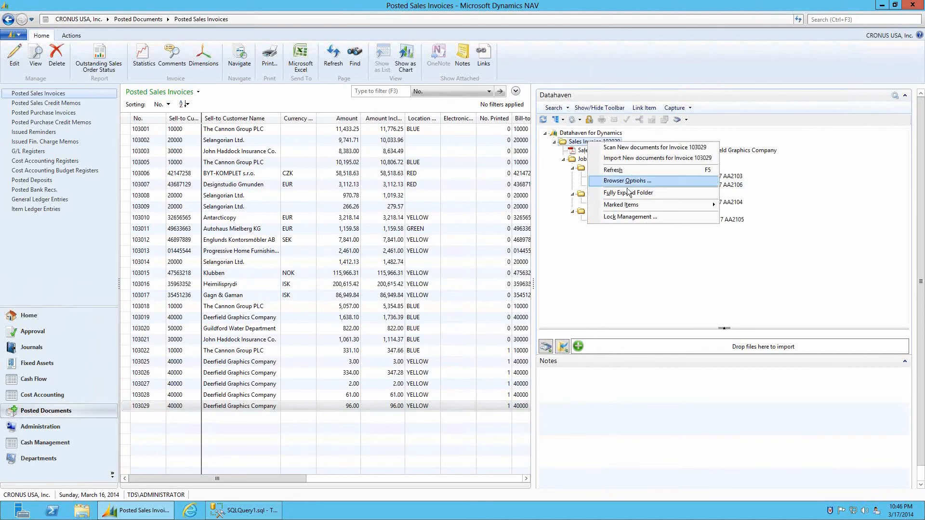
mouse_move(692, 205)
left_click(744, 215)
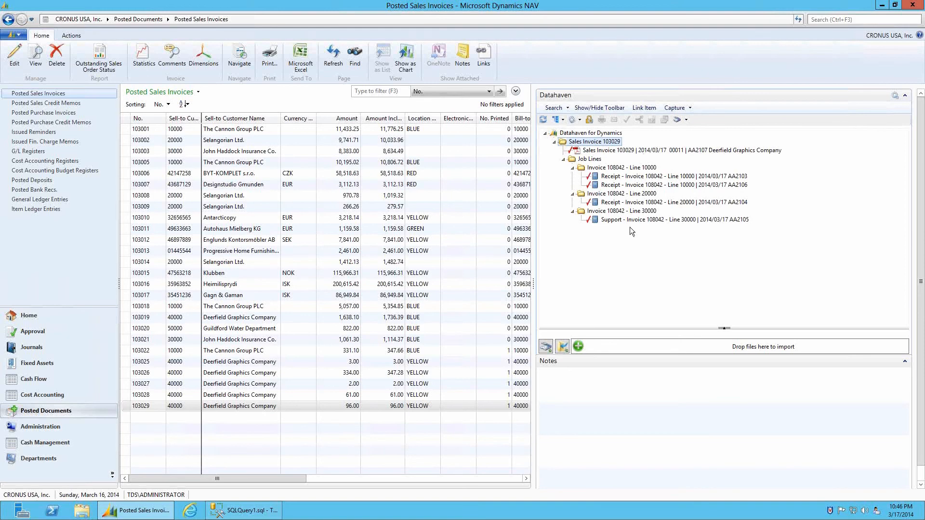
Review the Marked Items List for the invoice documents, then close it
right_click(616, 152)
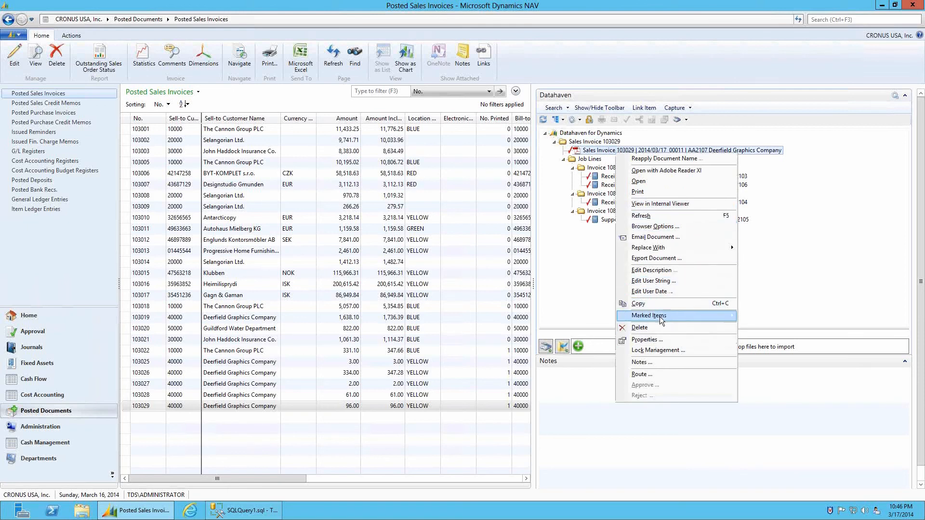
mouse_move(662, 320)
left_click(758, 339)
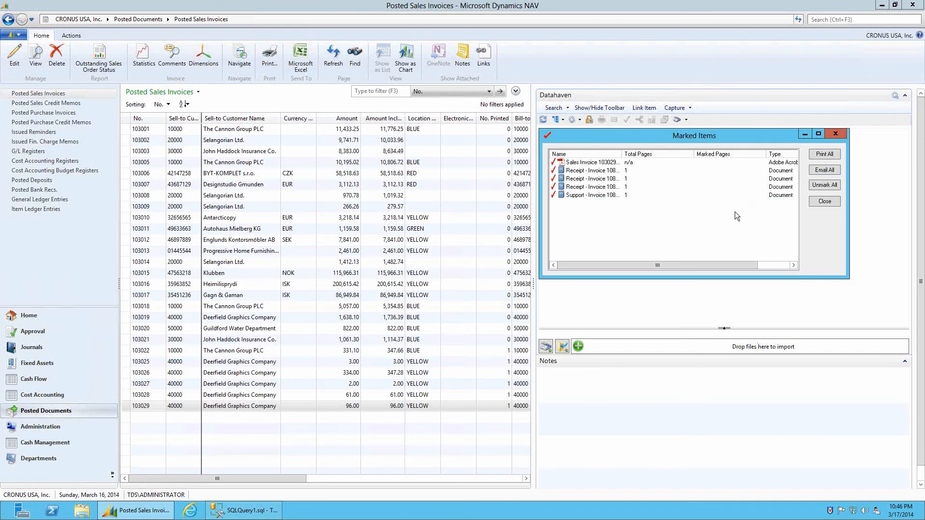
left_click(824, 202)
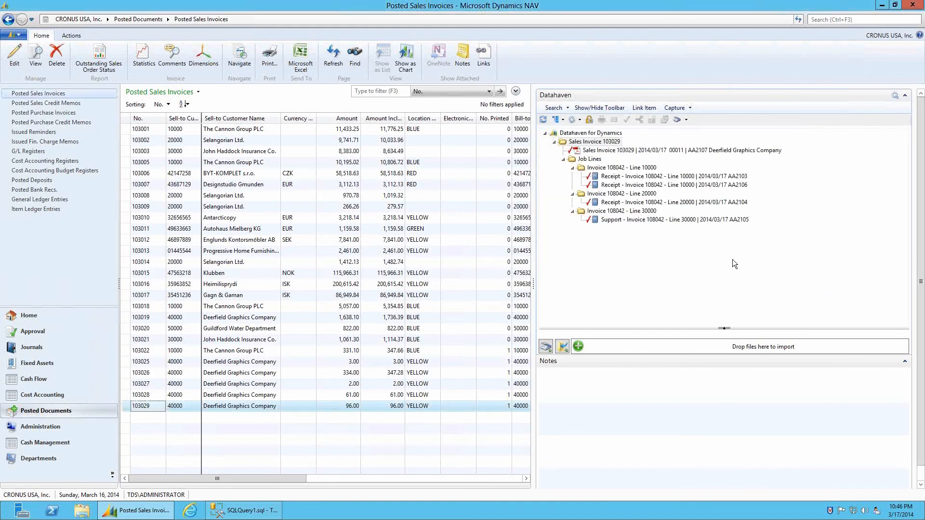